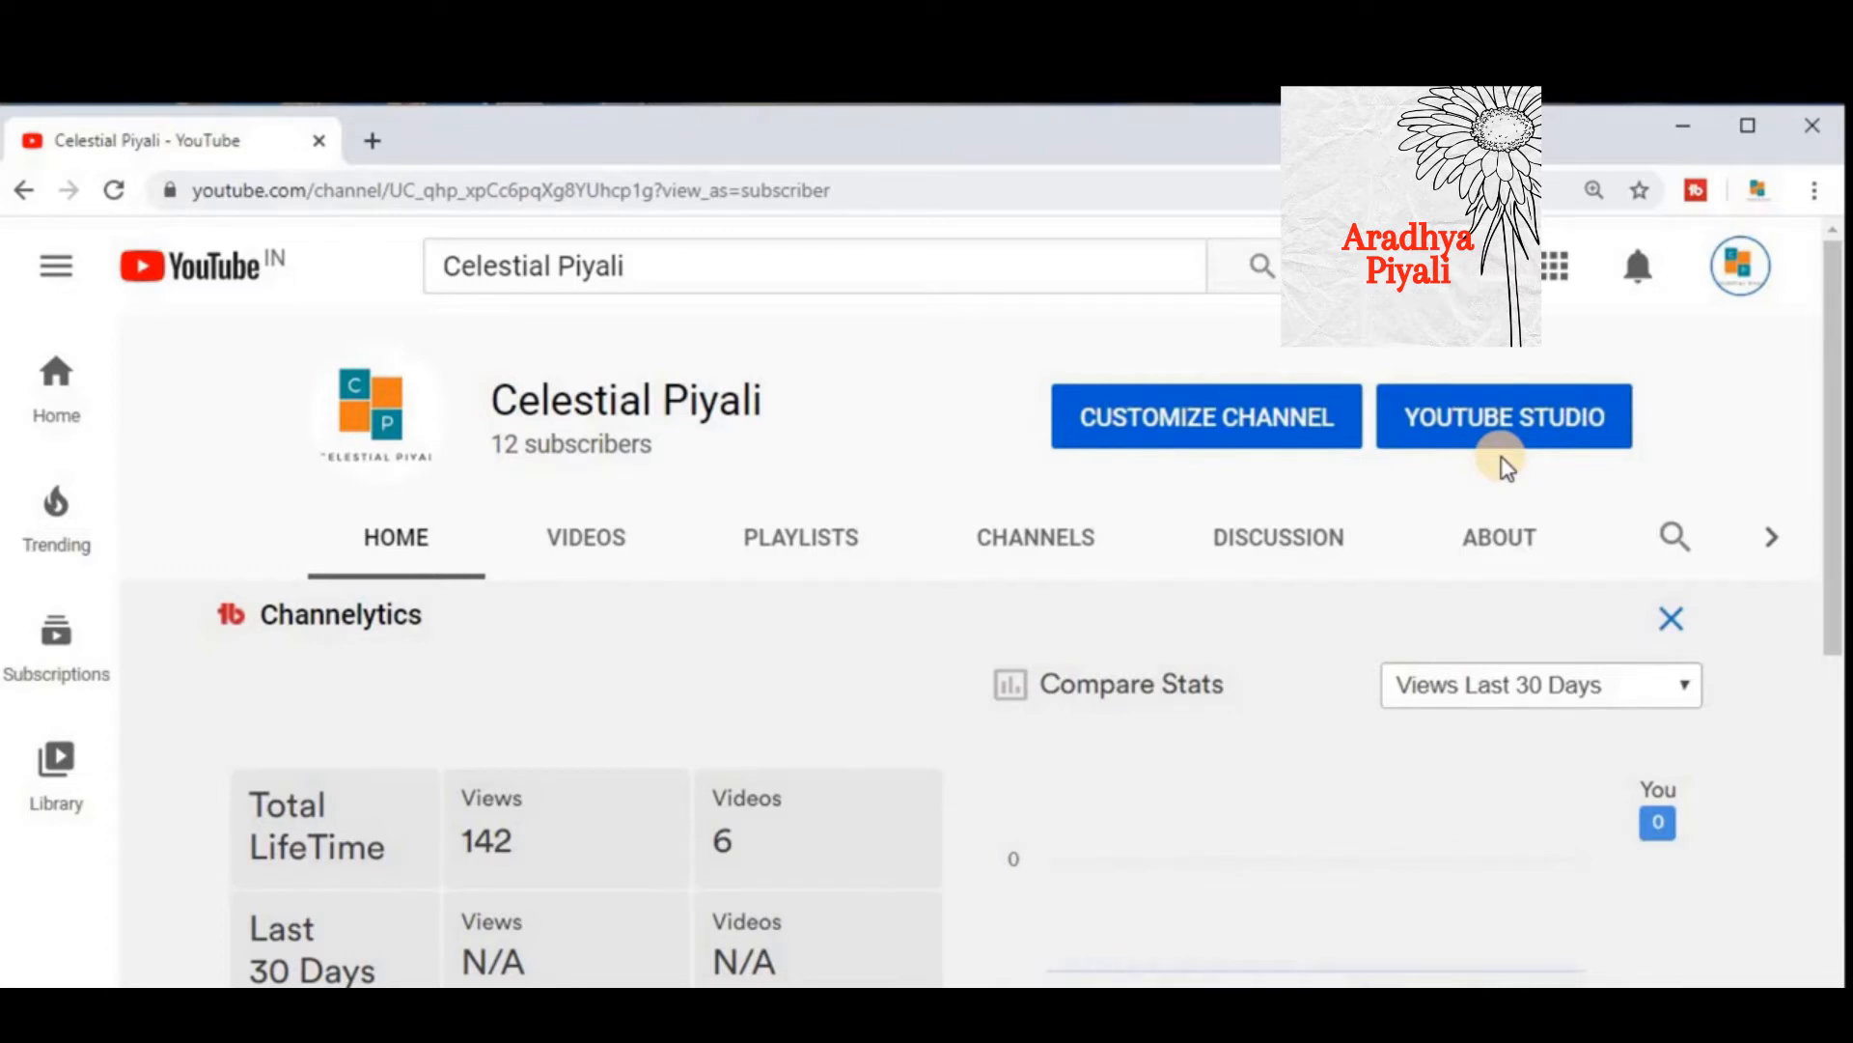
- Open YouTube Studio for the channel and bring up the channel's basic info settings
{"action": "left_click", "coordinate": [1463, 425]}
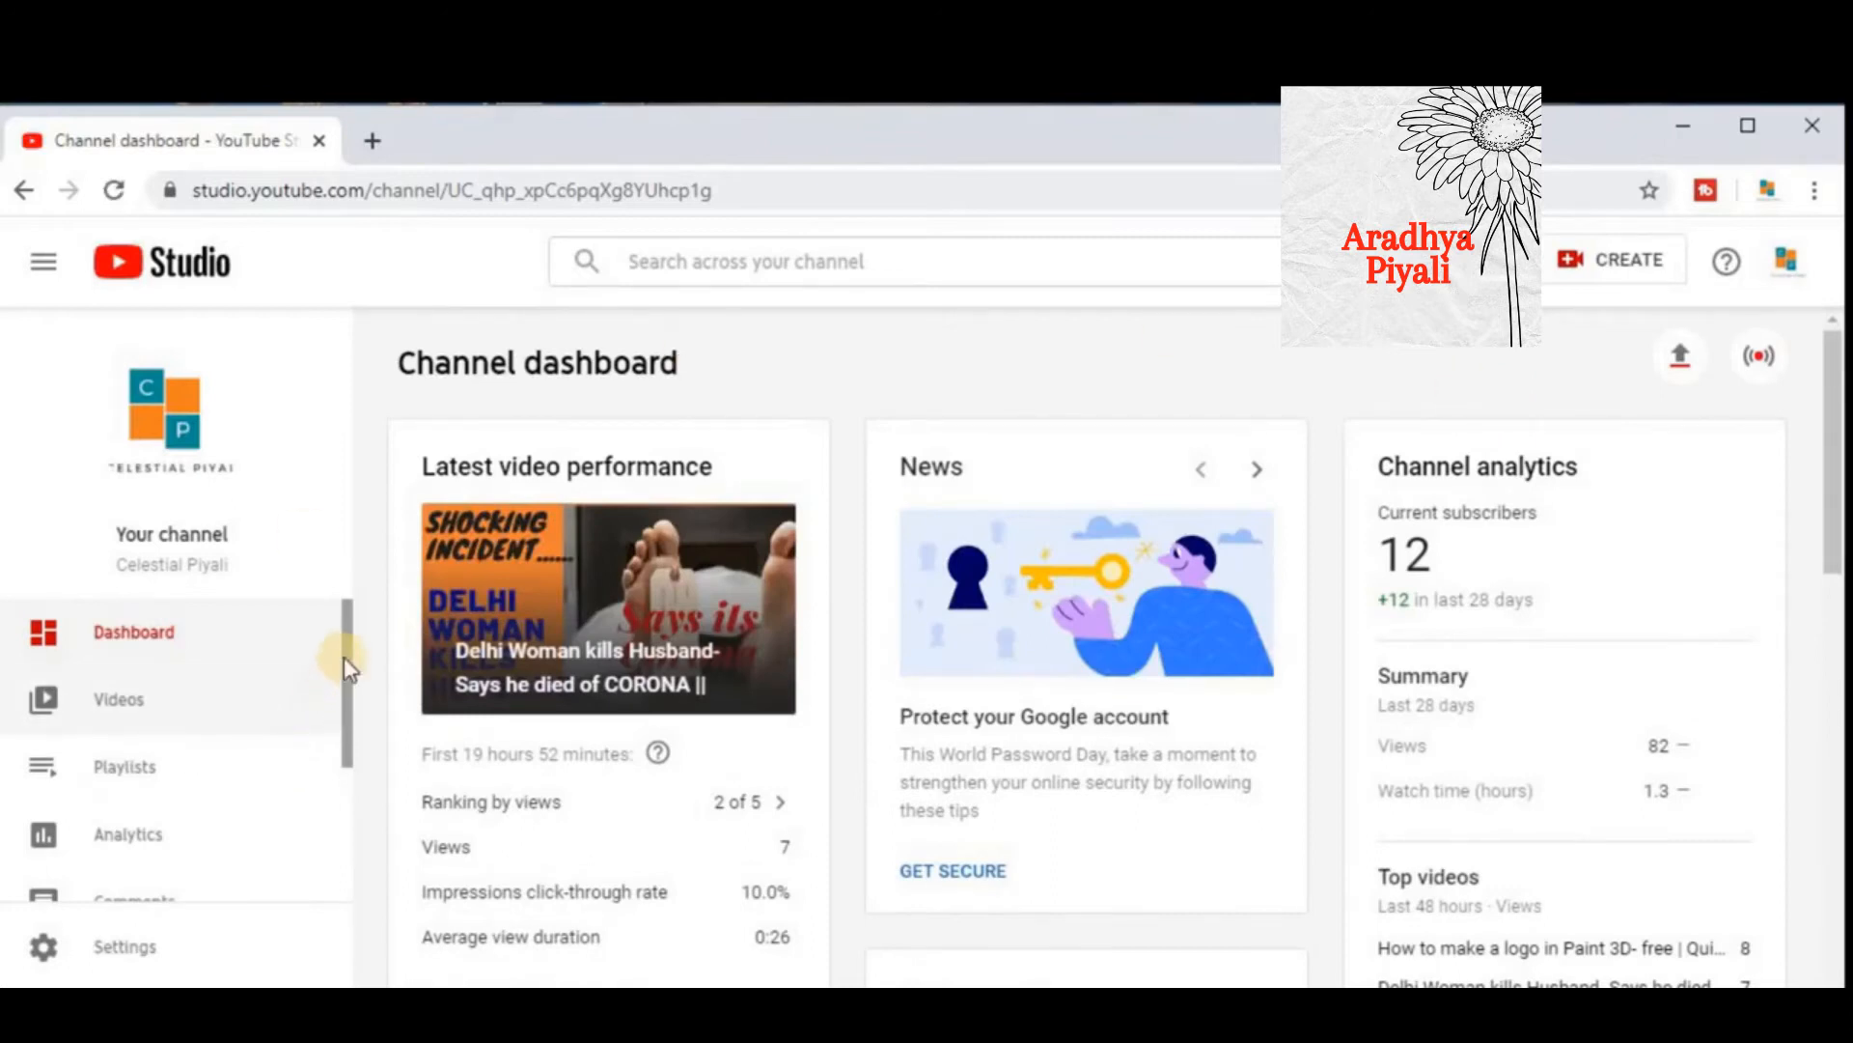
{"action": "left_click_drag", "start_coordinate": [351, 659], "coordinate": [338, 820]}
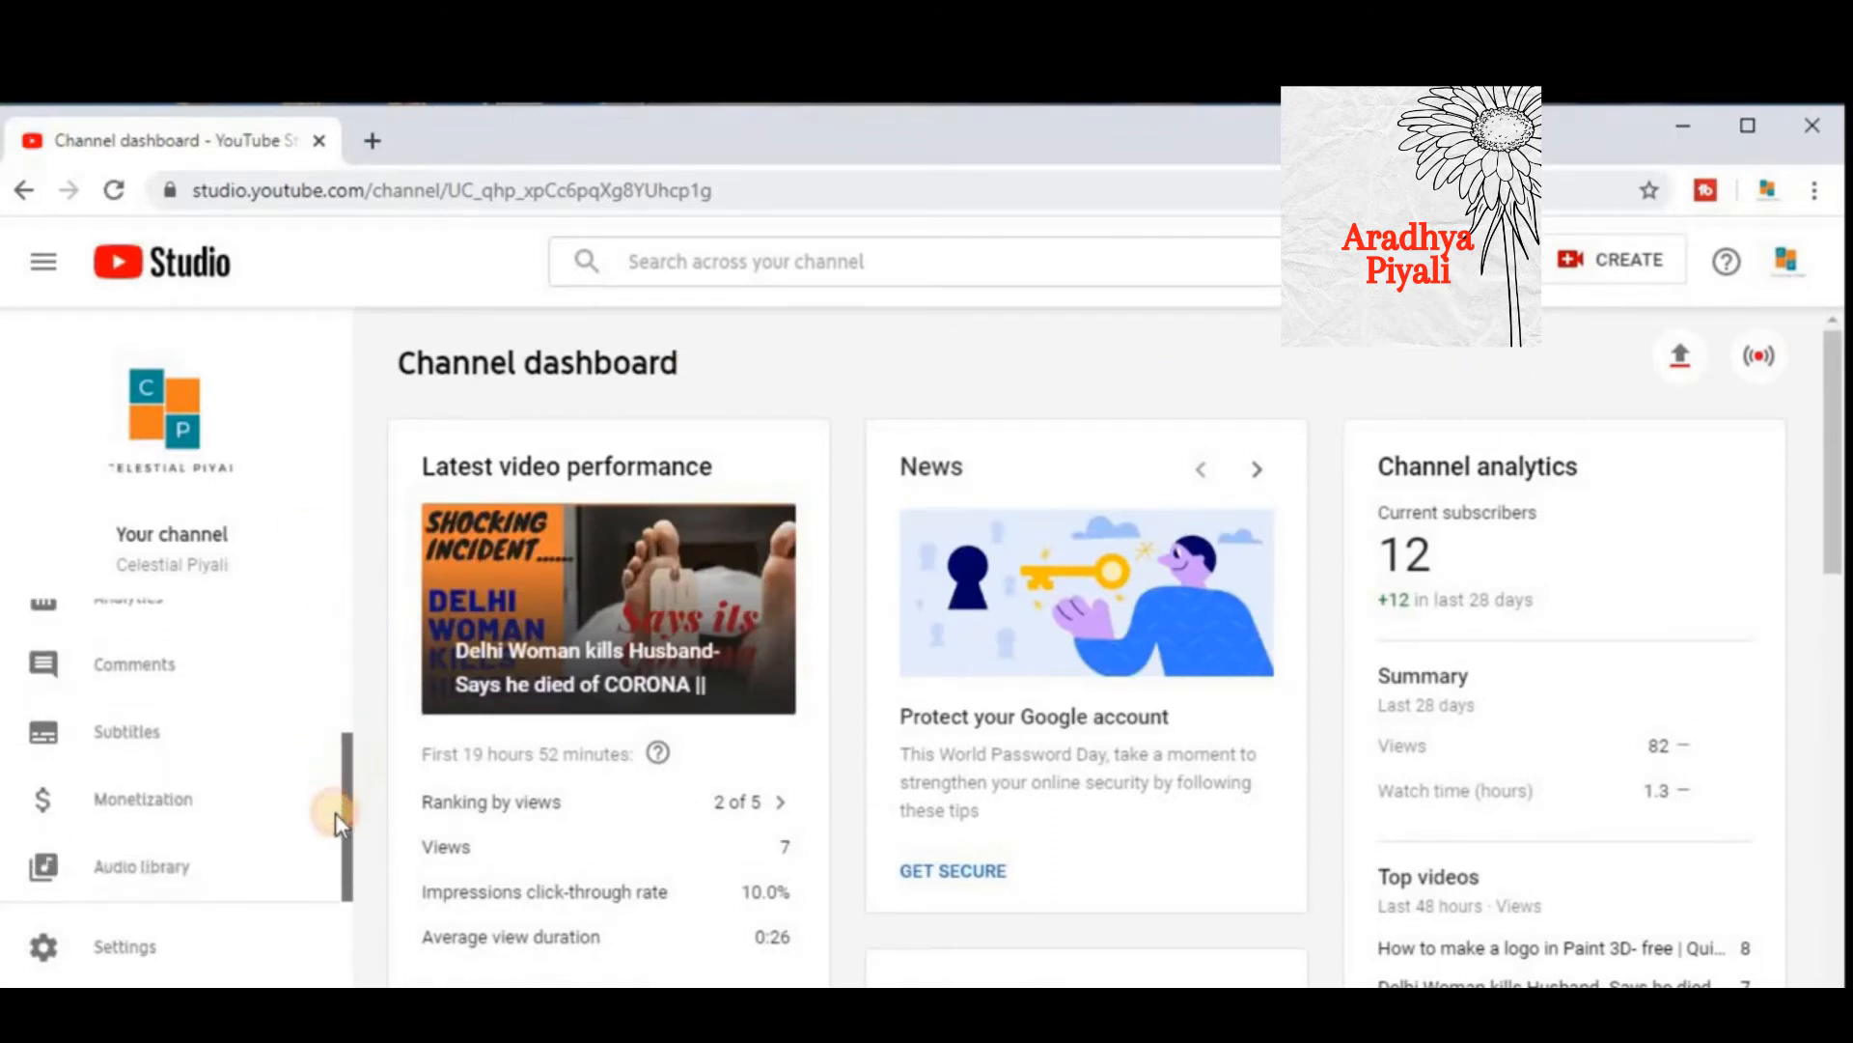
{"action": "left_click", "coordinate": [121, 950]}
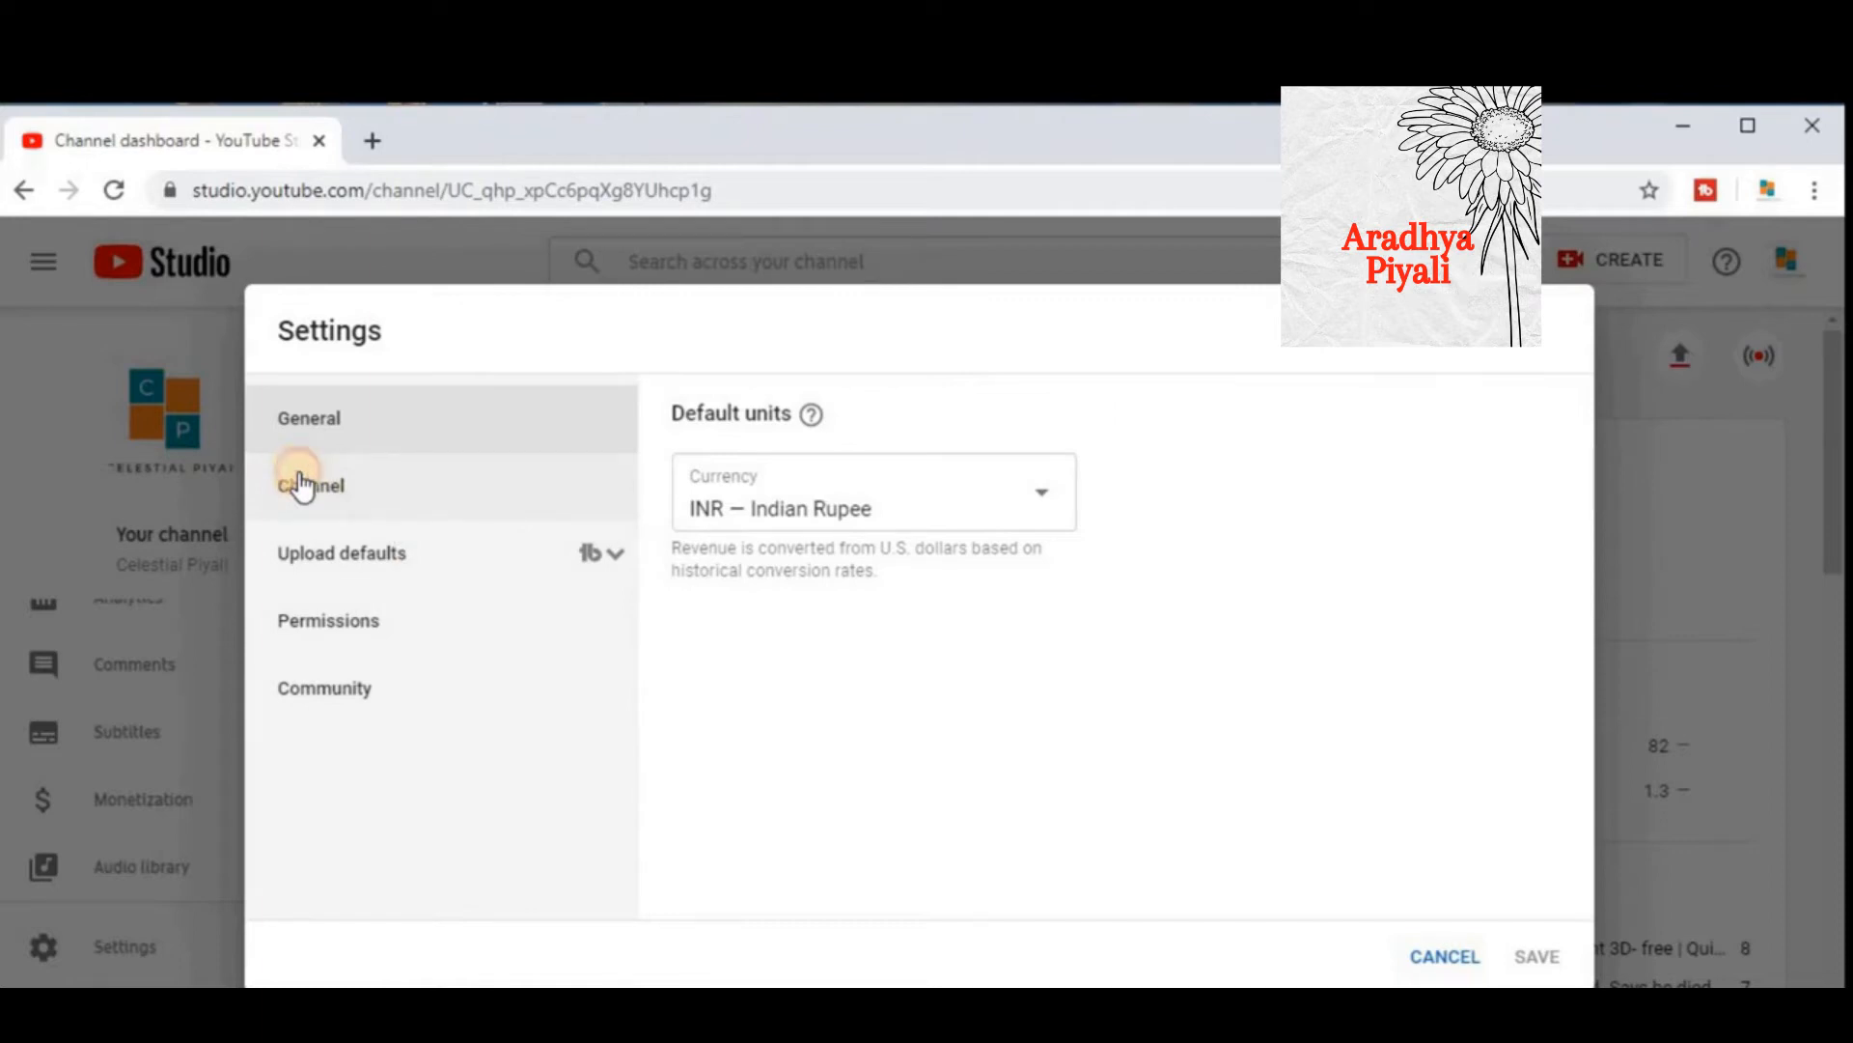
{"action": "left_click", "coordinate": [303, 485]}
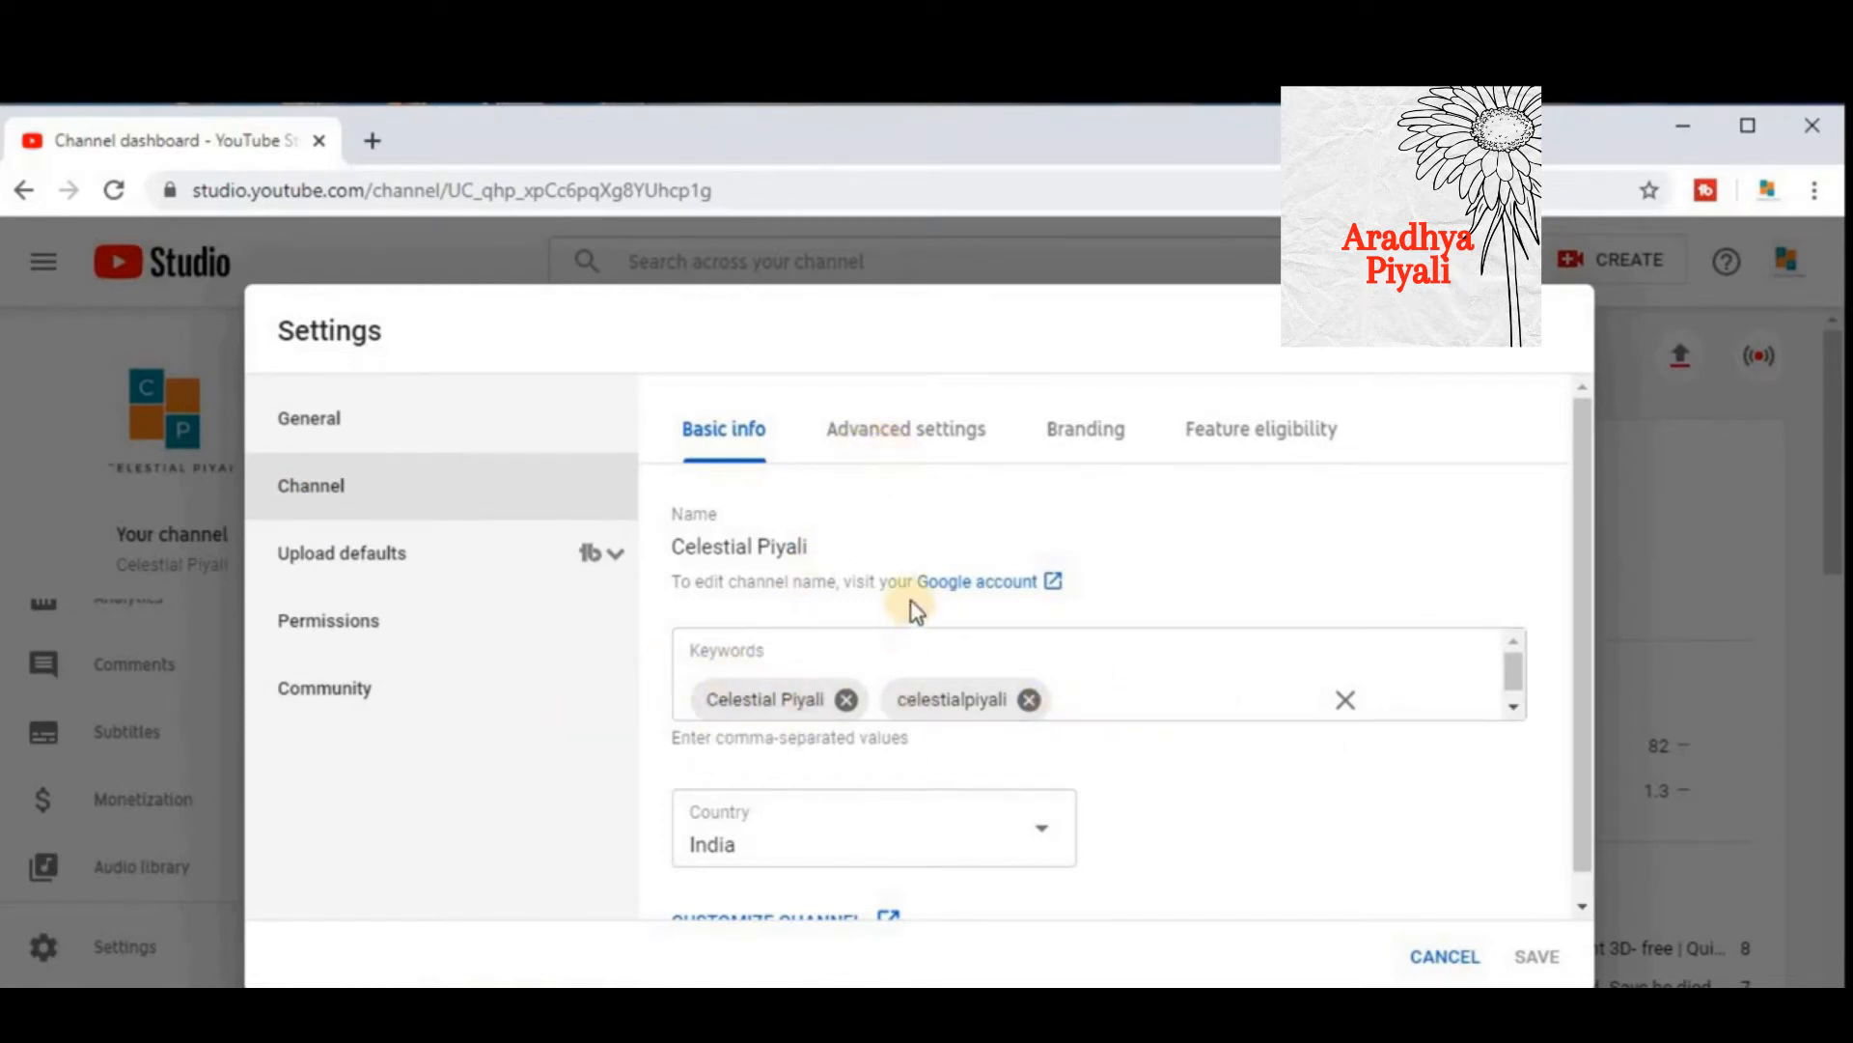
- Enter the channel name in quotation marks, "CELESTIAL PIYALI", as an additional channel keyword, correcting its spelling
{"action": "left_click", "coordinate": [1068, 701]}
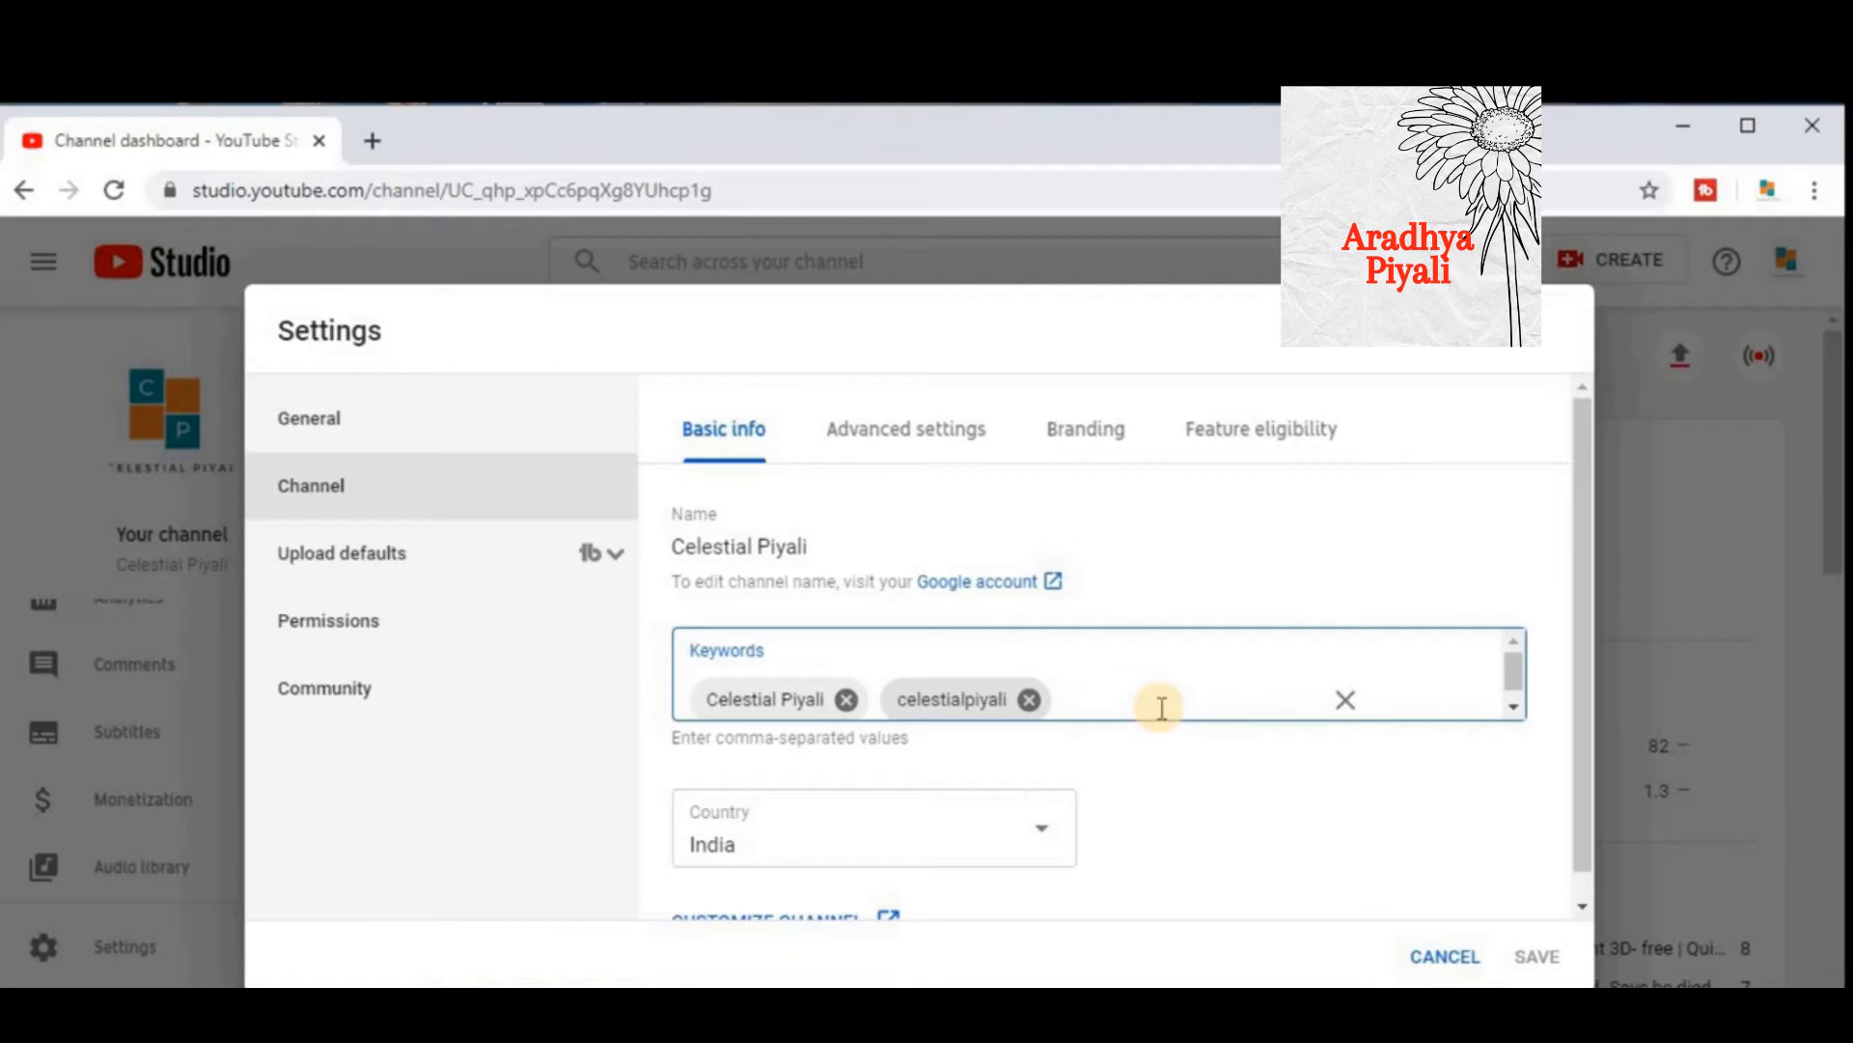
{"action": "type", "text": "CELESTIAL PIYLI"}
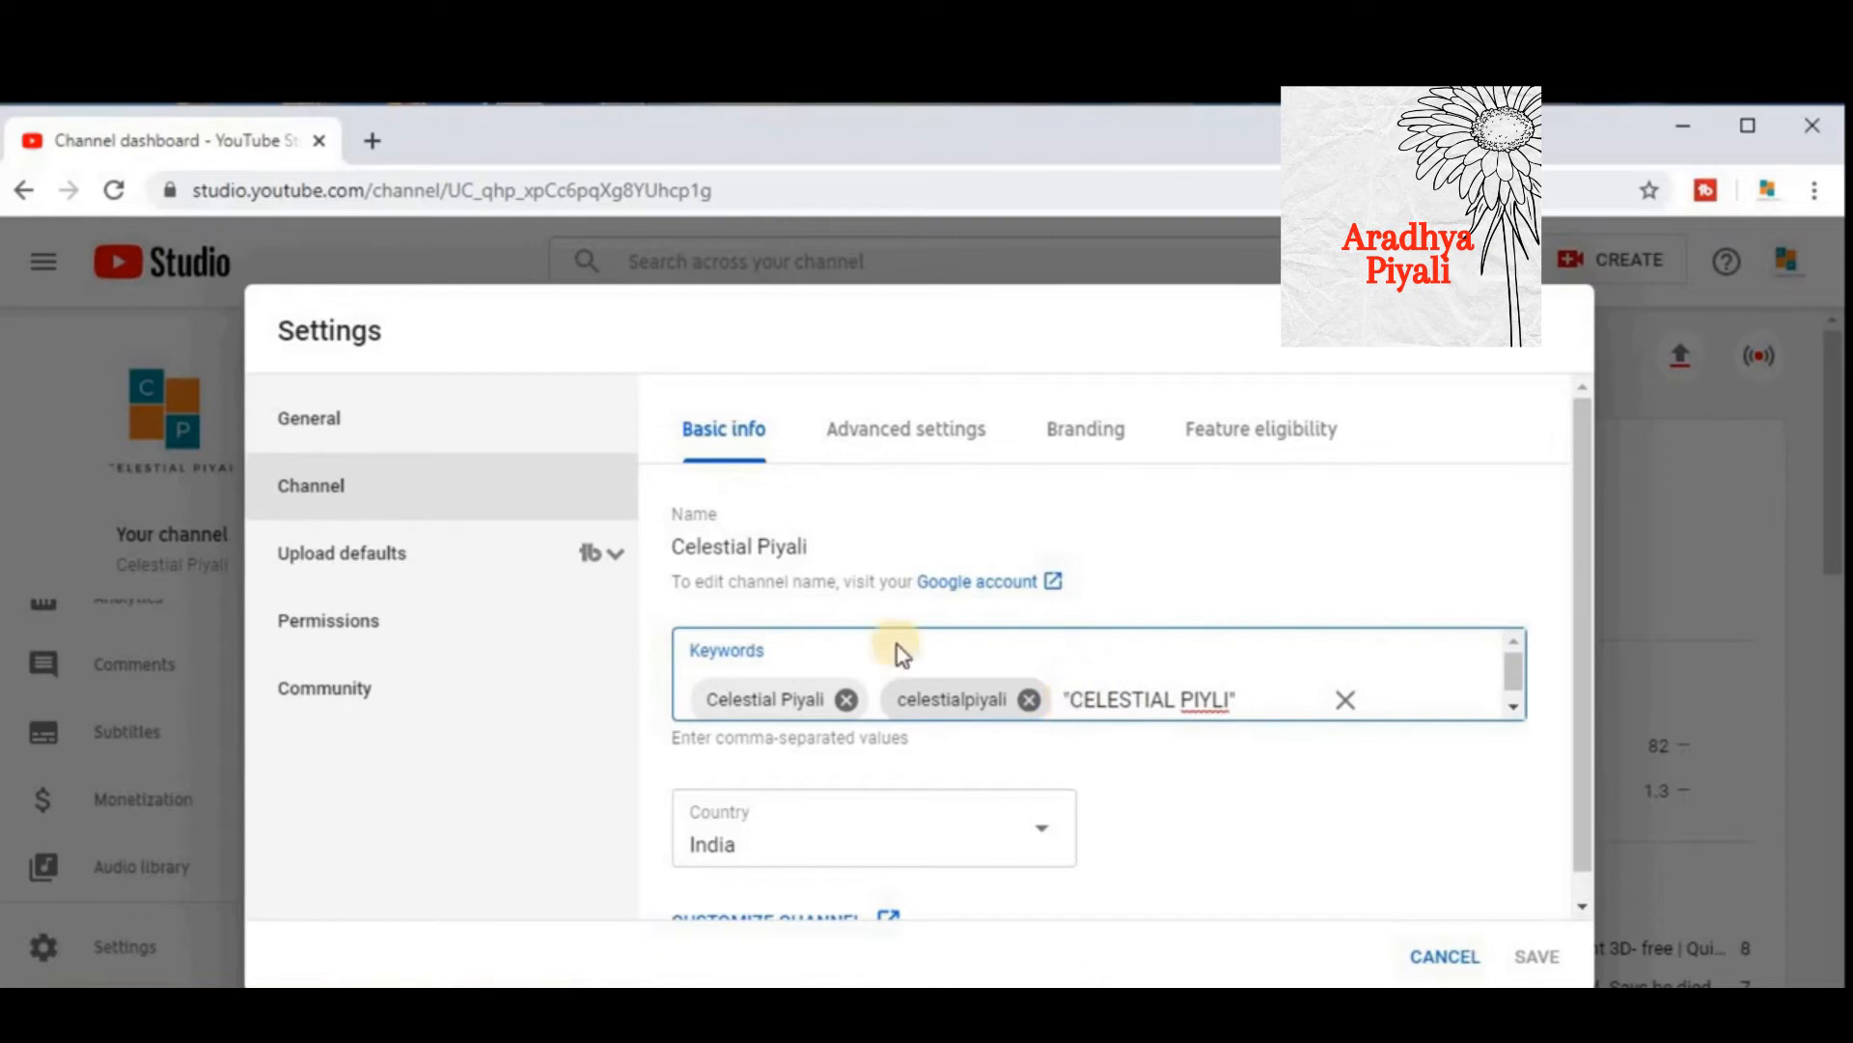
{"action": "left_click", "coordinate": [1218, 700]}
{"action": "type", "text": "a"}
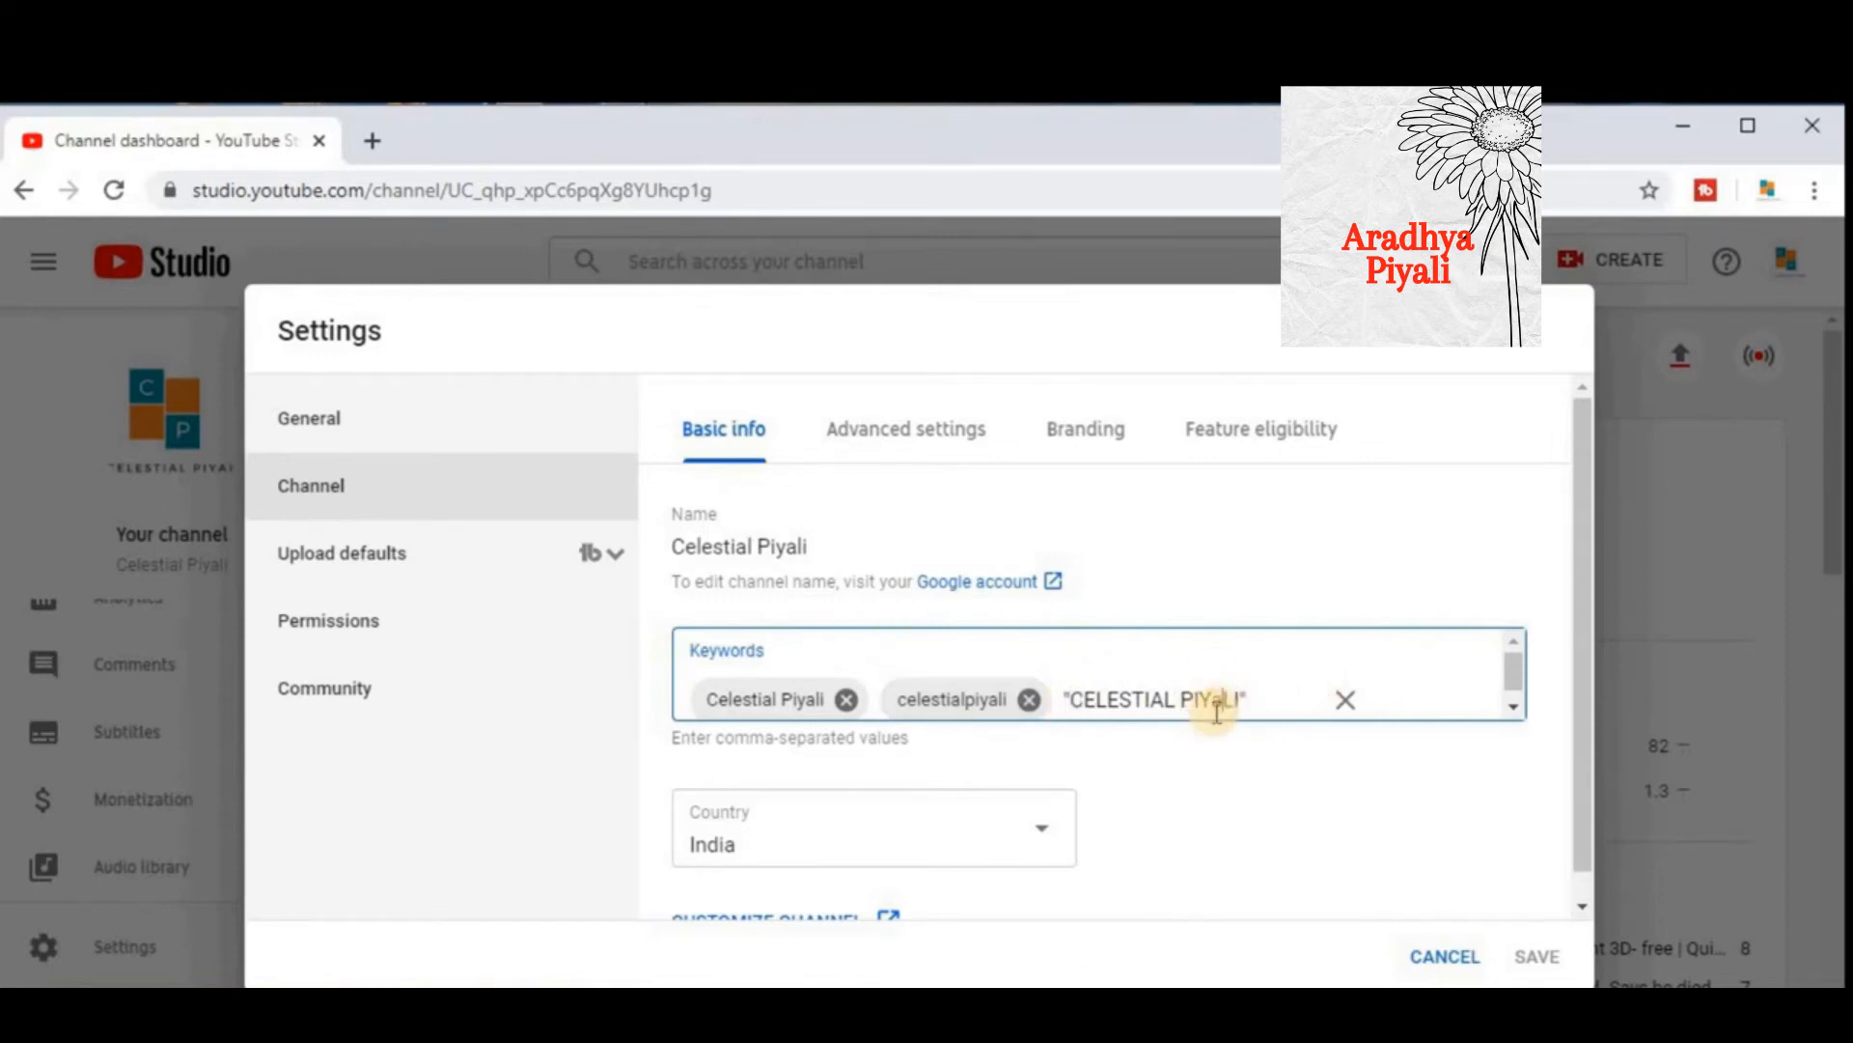
{"action": "key", "text": "BackSpace"}
{"action": "type", "text": "A"}
- Add the one-word variant "CelestialPiyali" in quotation marks after the uppercase entry in the channel keywords
{"action": "left_click", "coordinate": [1287, 698]}
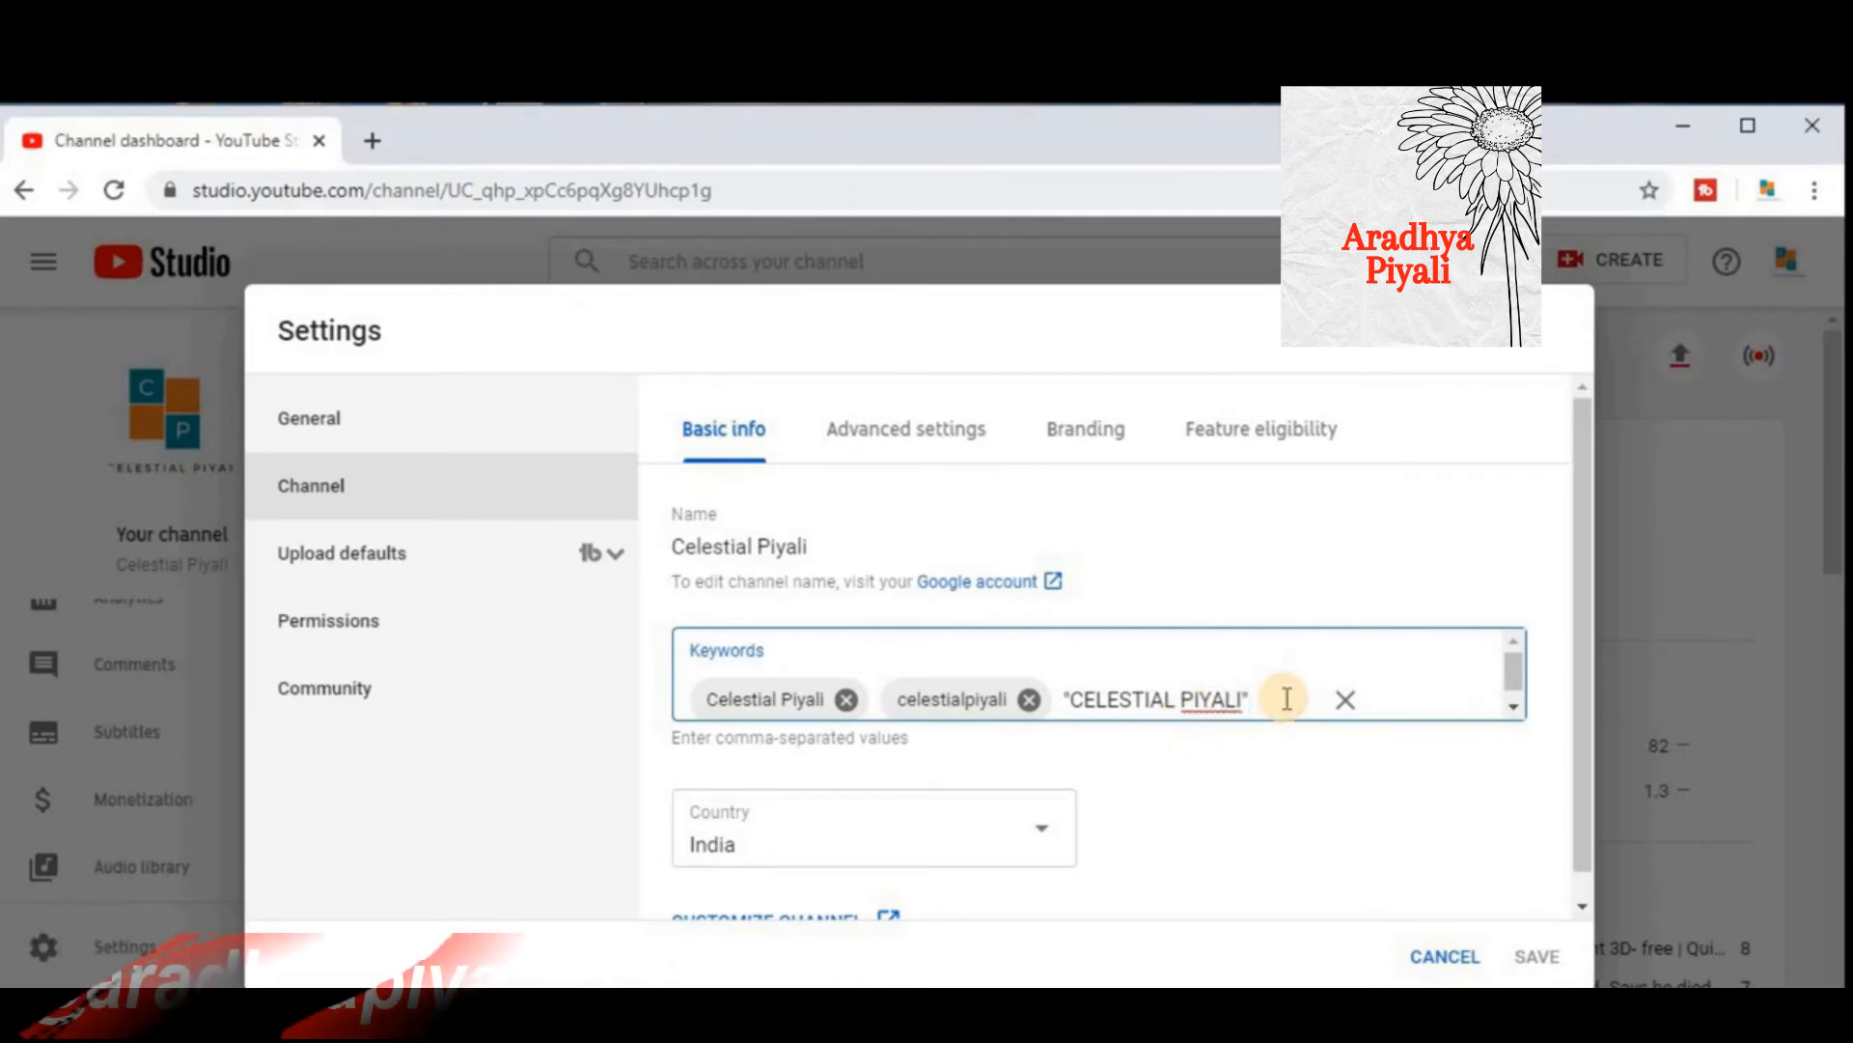
{"action": "type", "text": "\""}
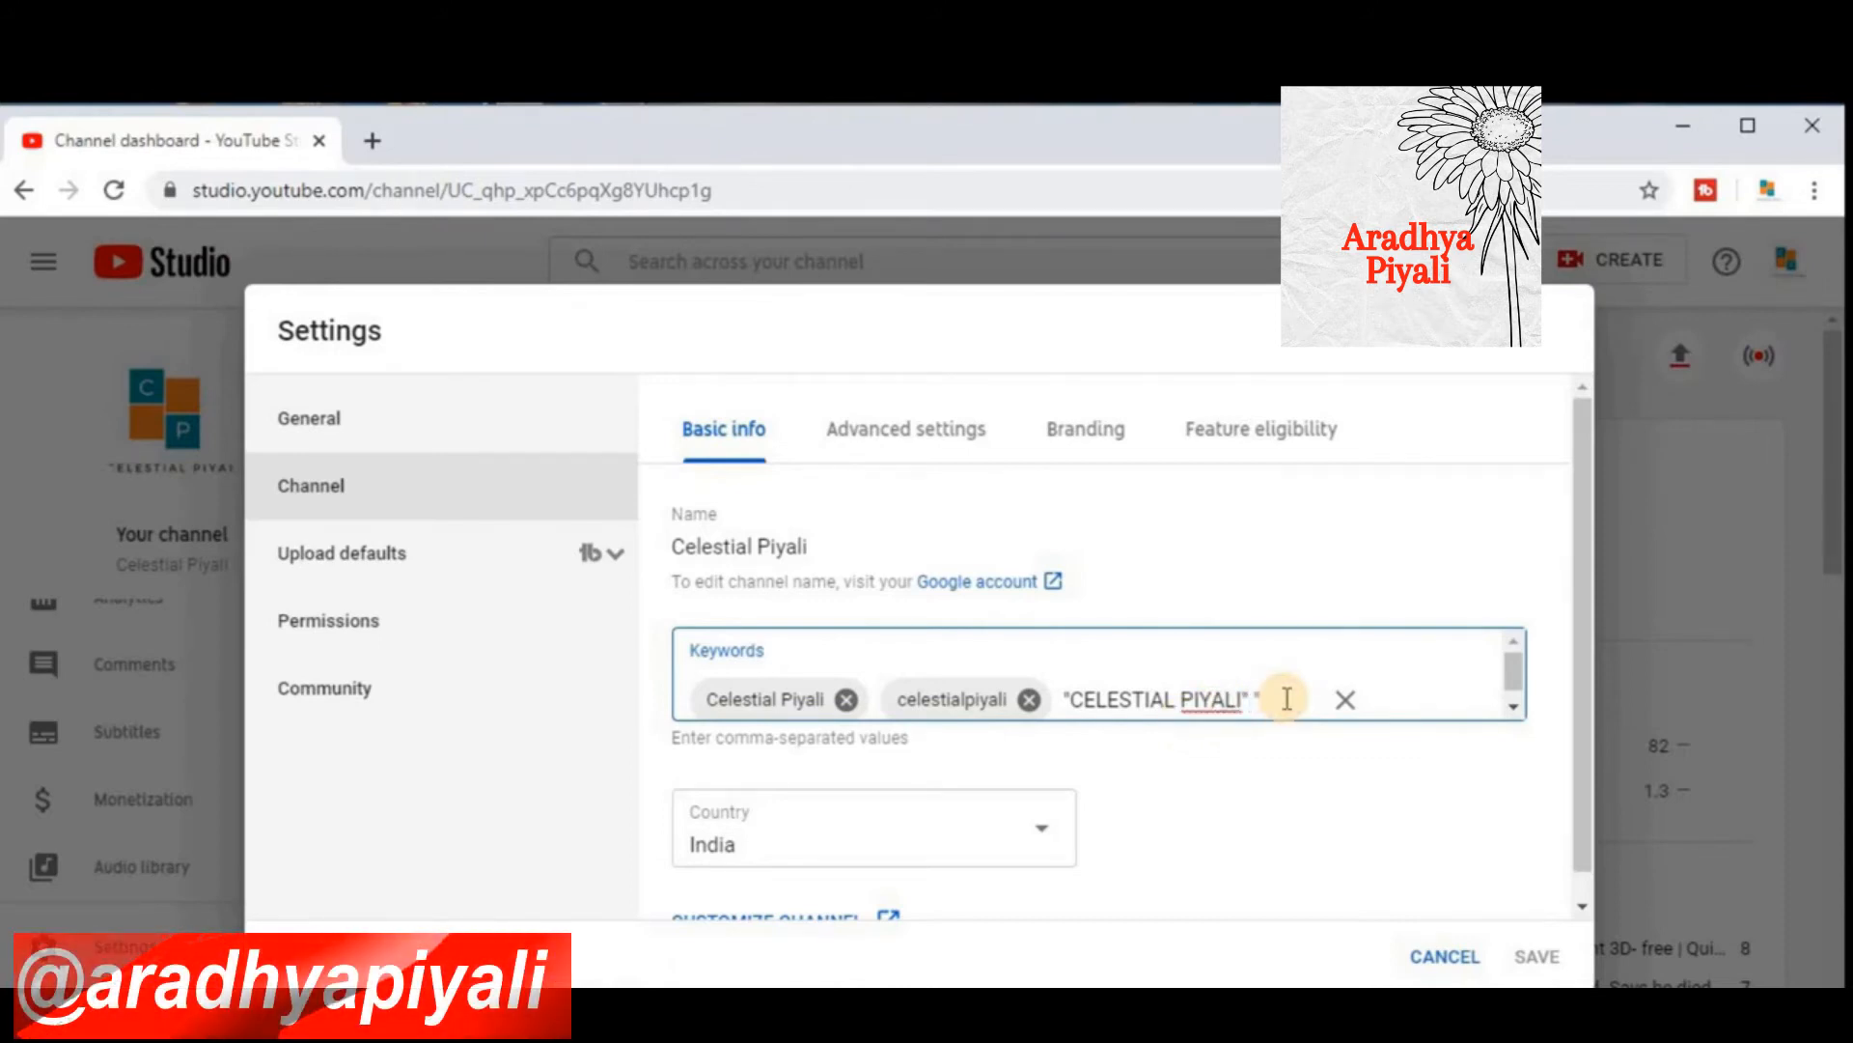
{"action": "type", "text": "C"}
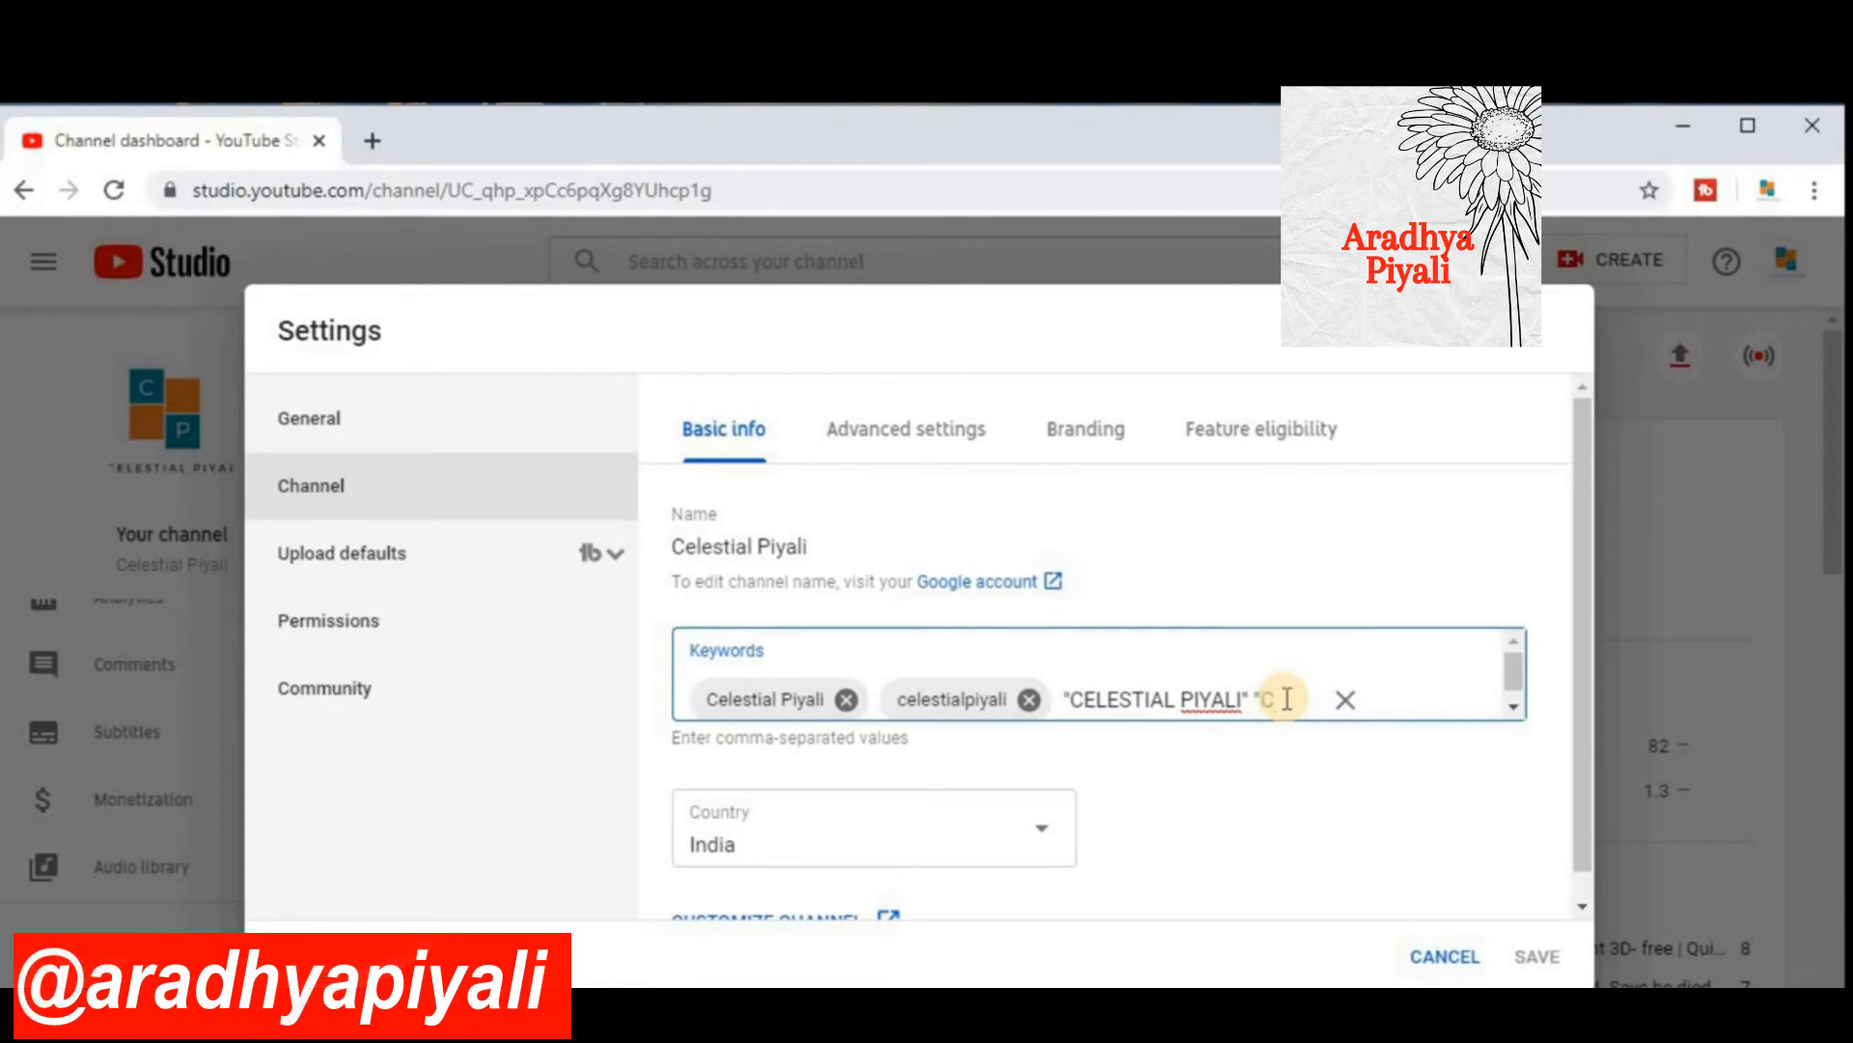
{"action": "type", "text": "elest"}
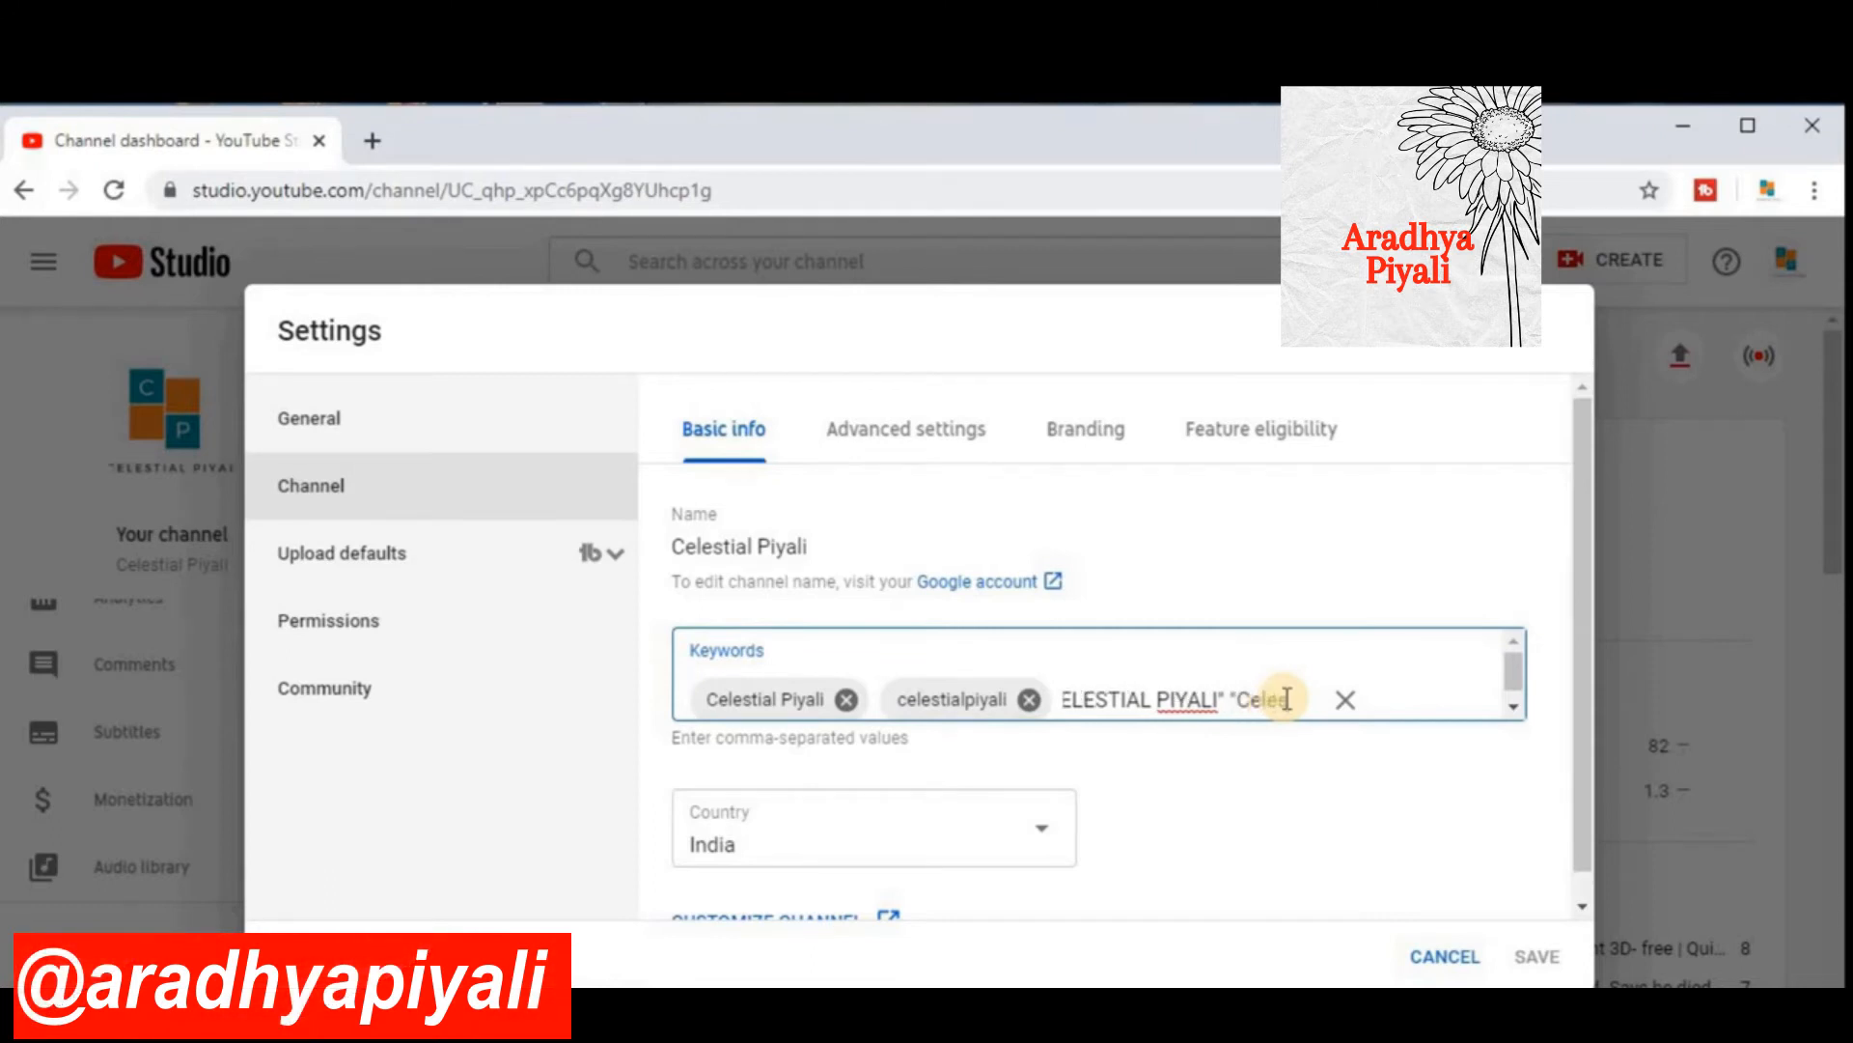
{"action": "type", "text": "ia"}
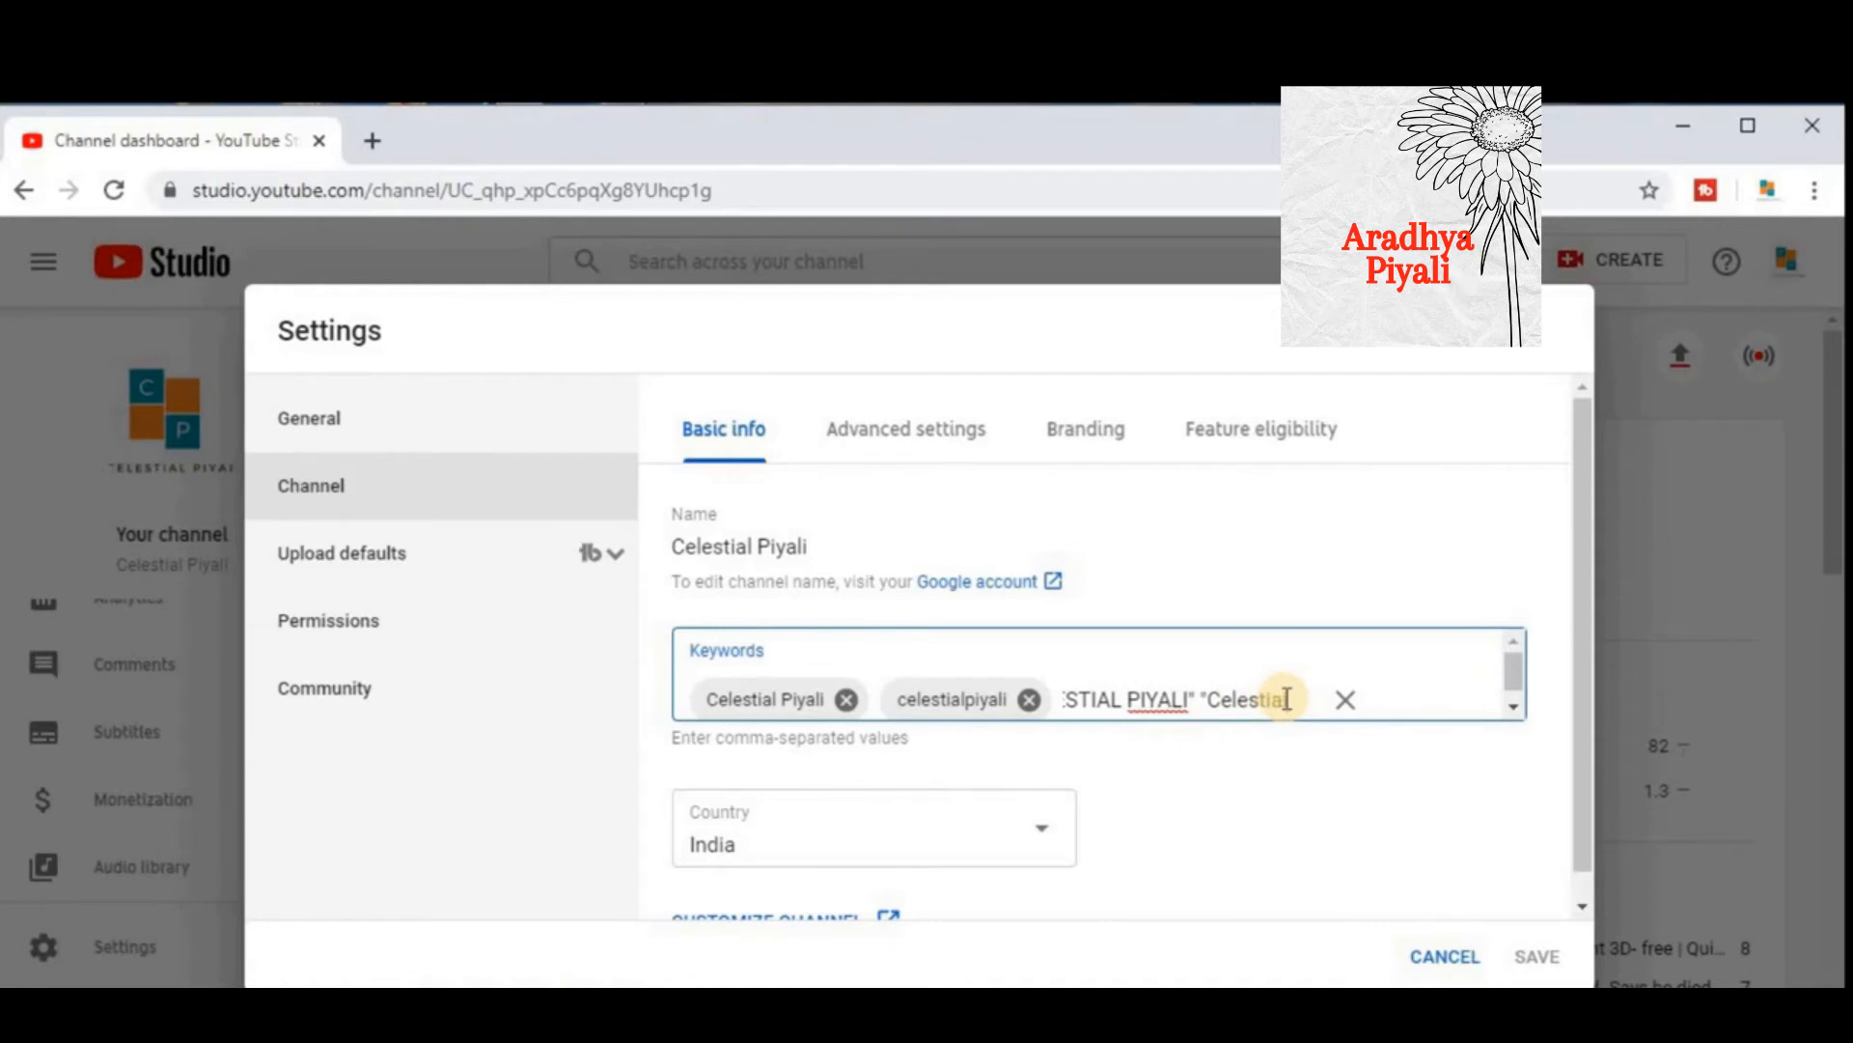
{"action": "type", "text": "lP"}
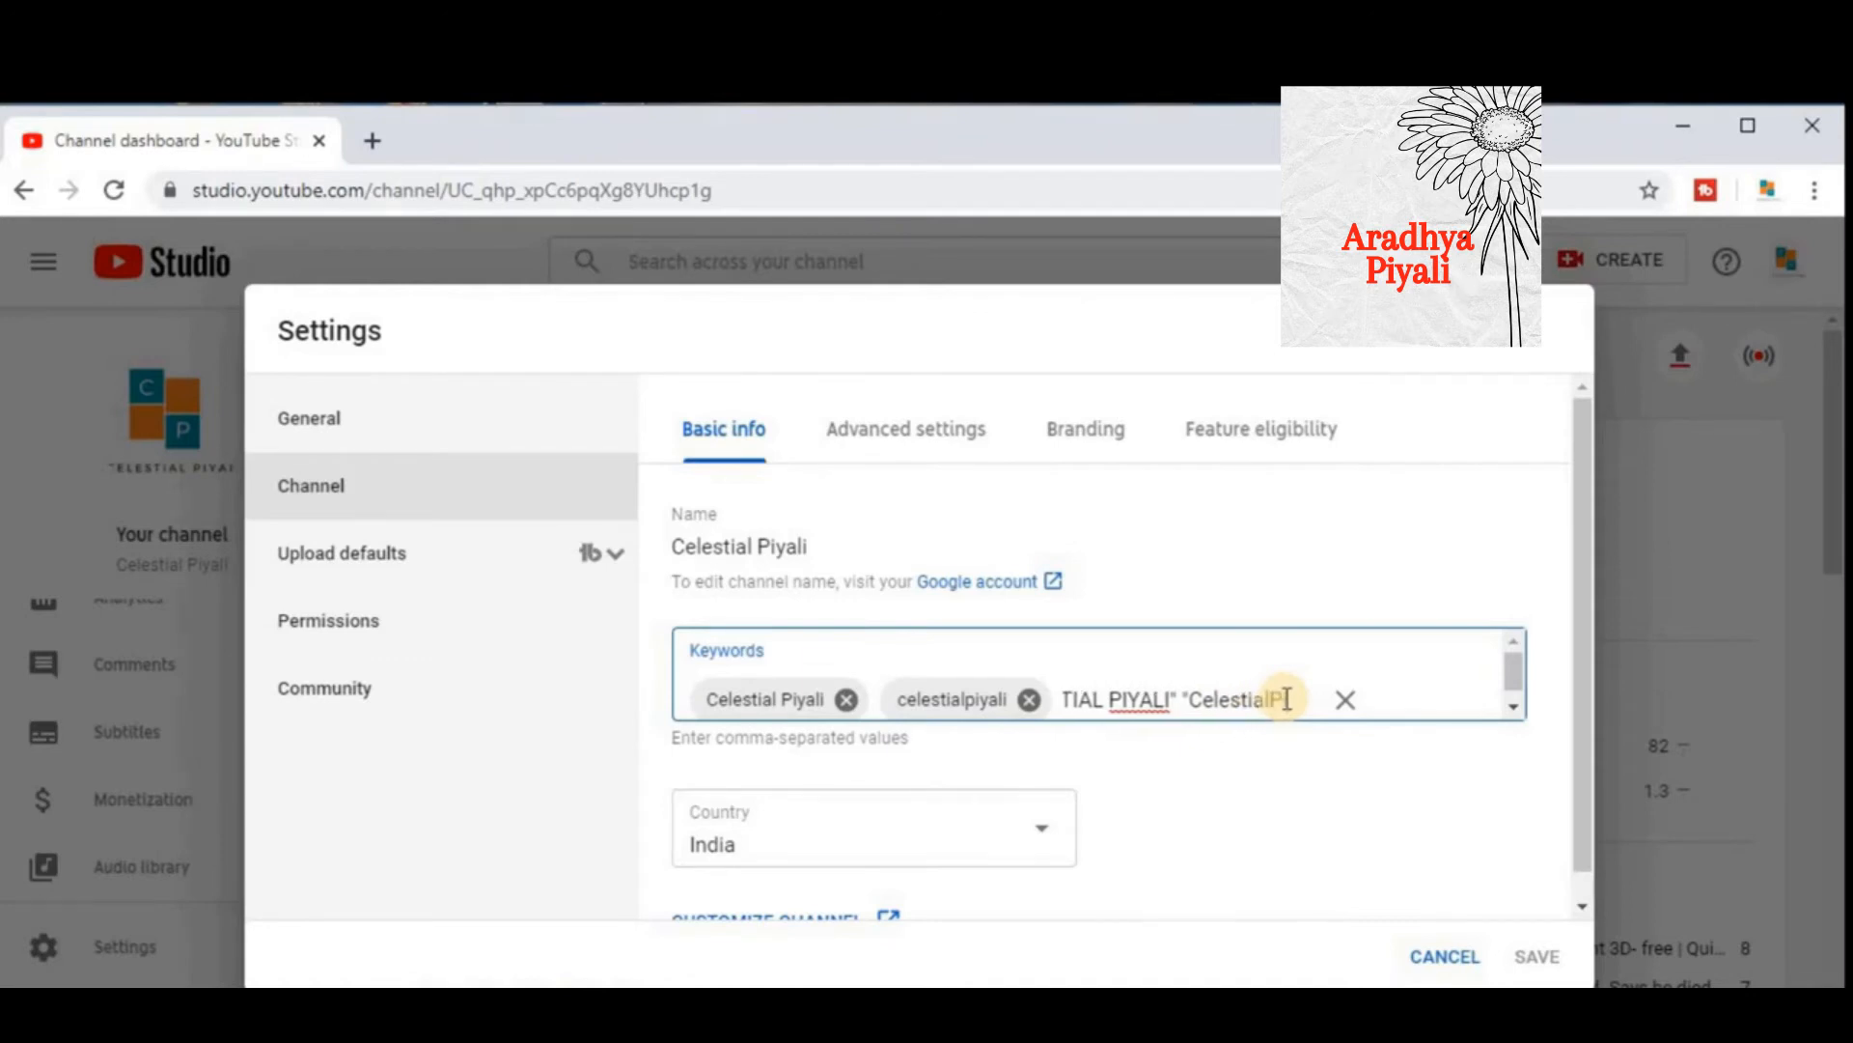
{"action": "type", "text": "iyal"}
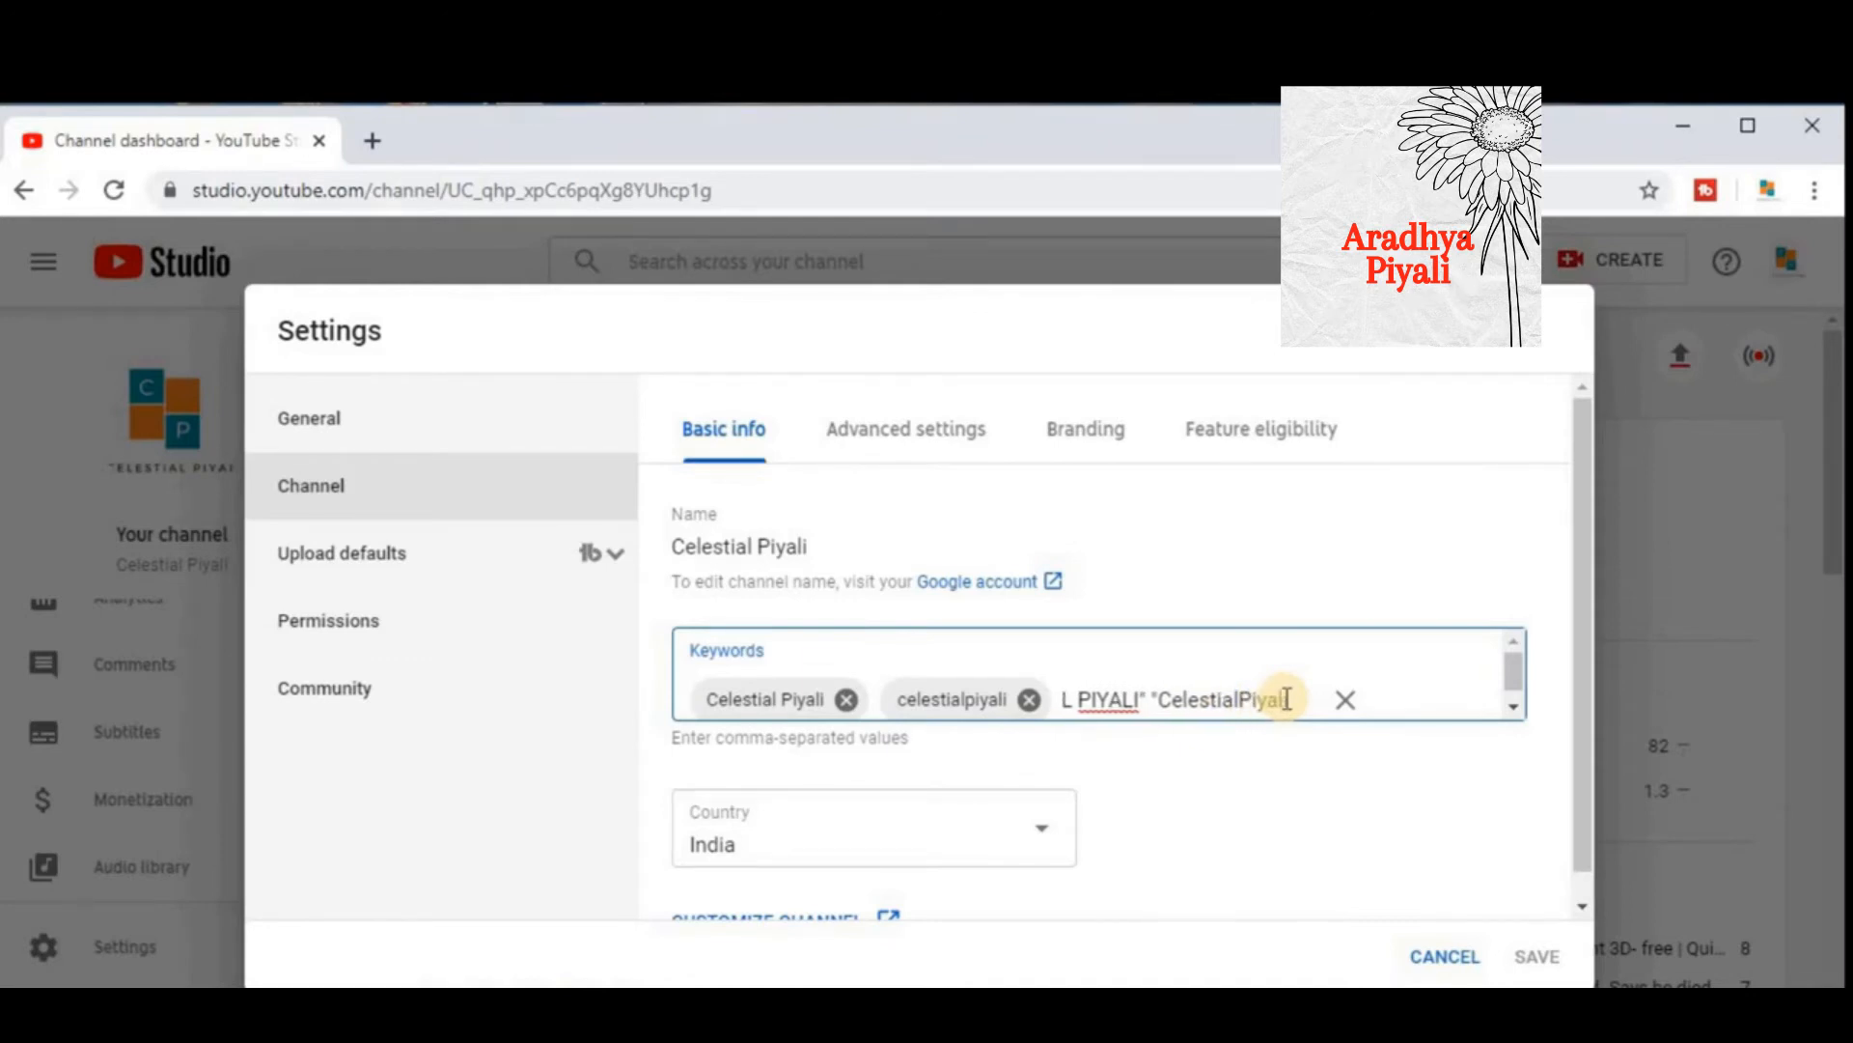
{"action": "type", "text": "i"}
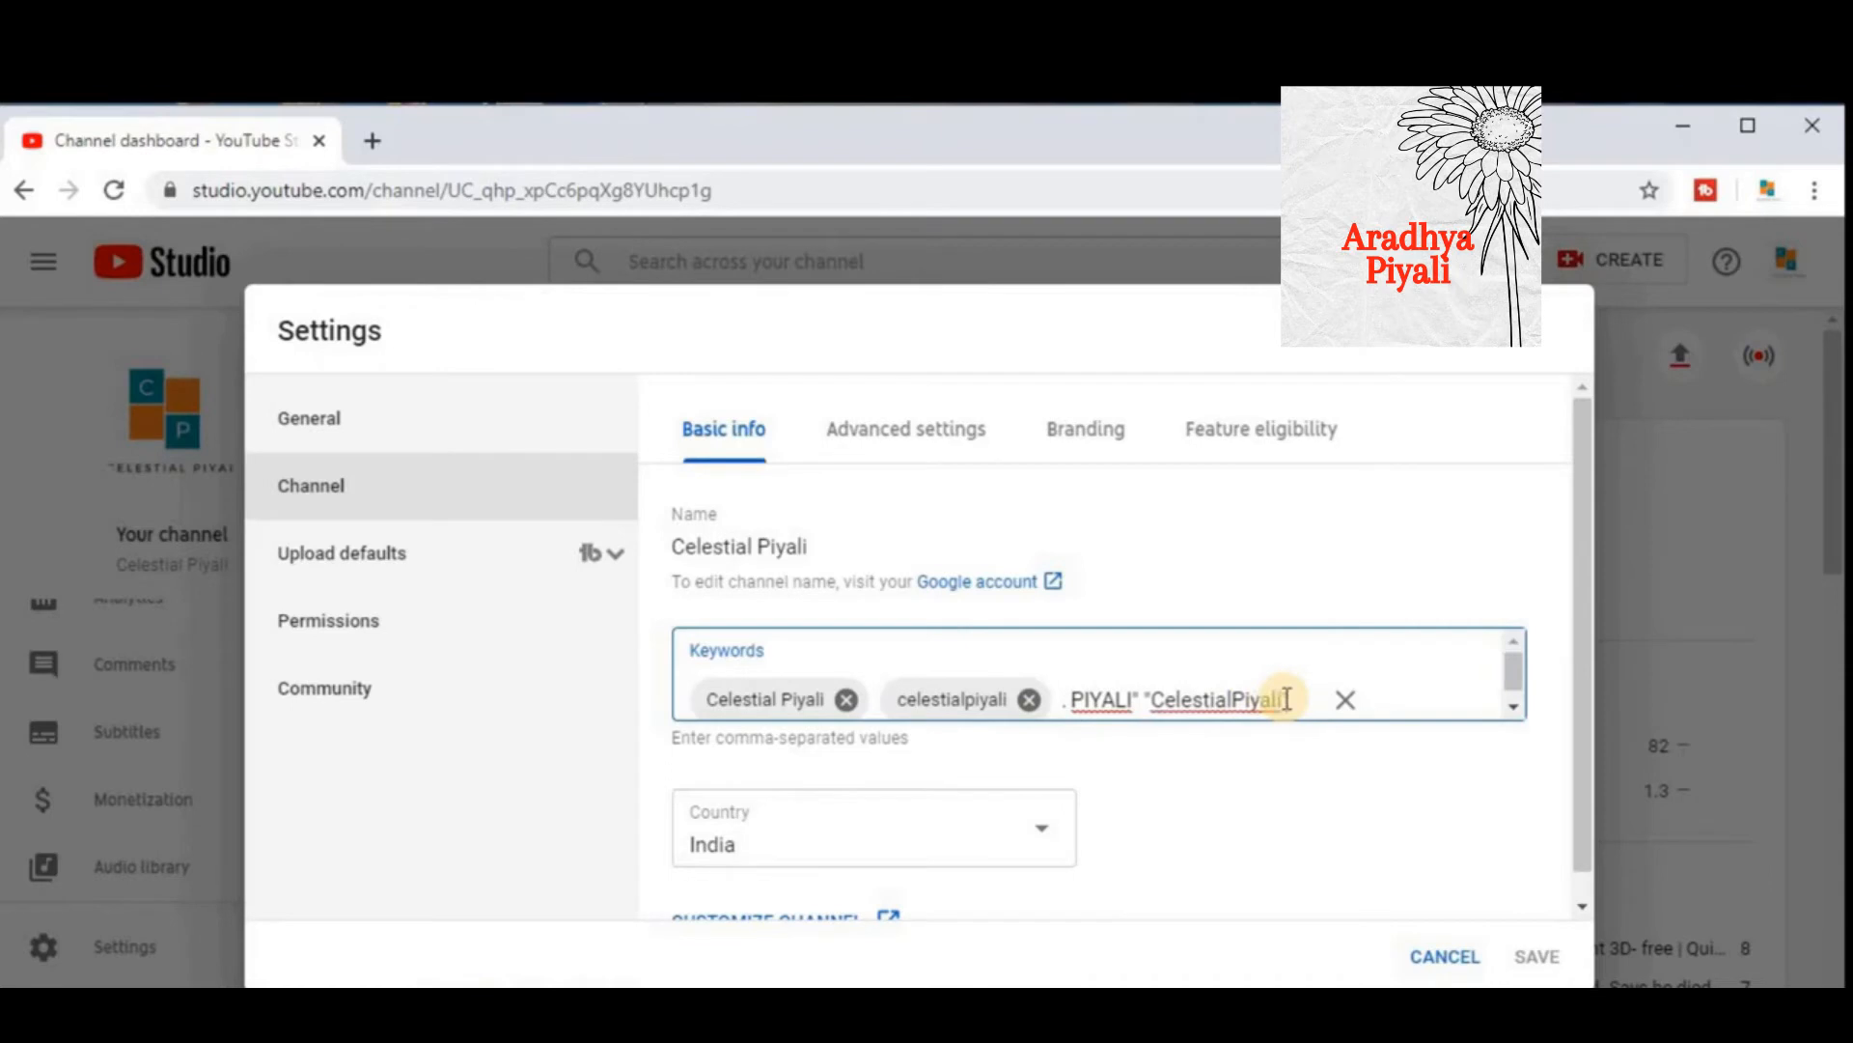
{"action": "type", "text": "\""}
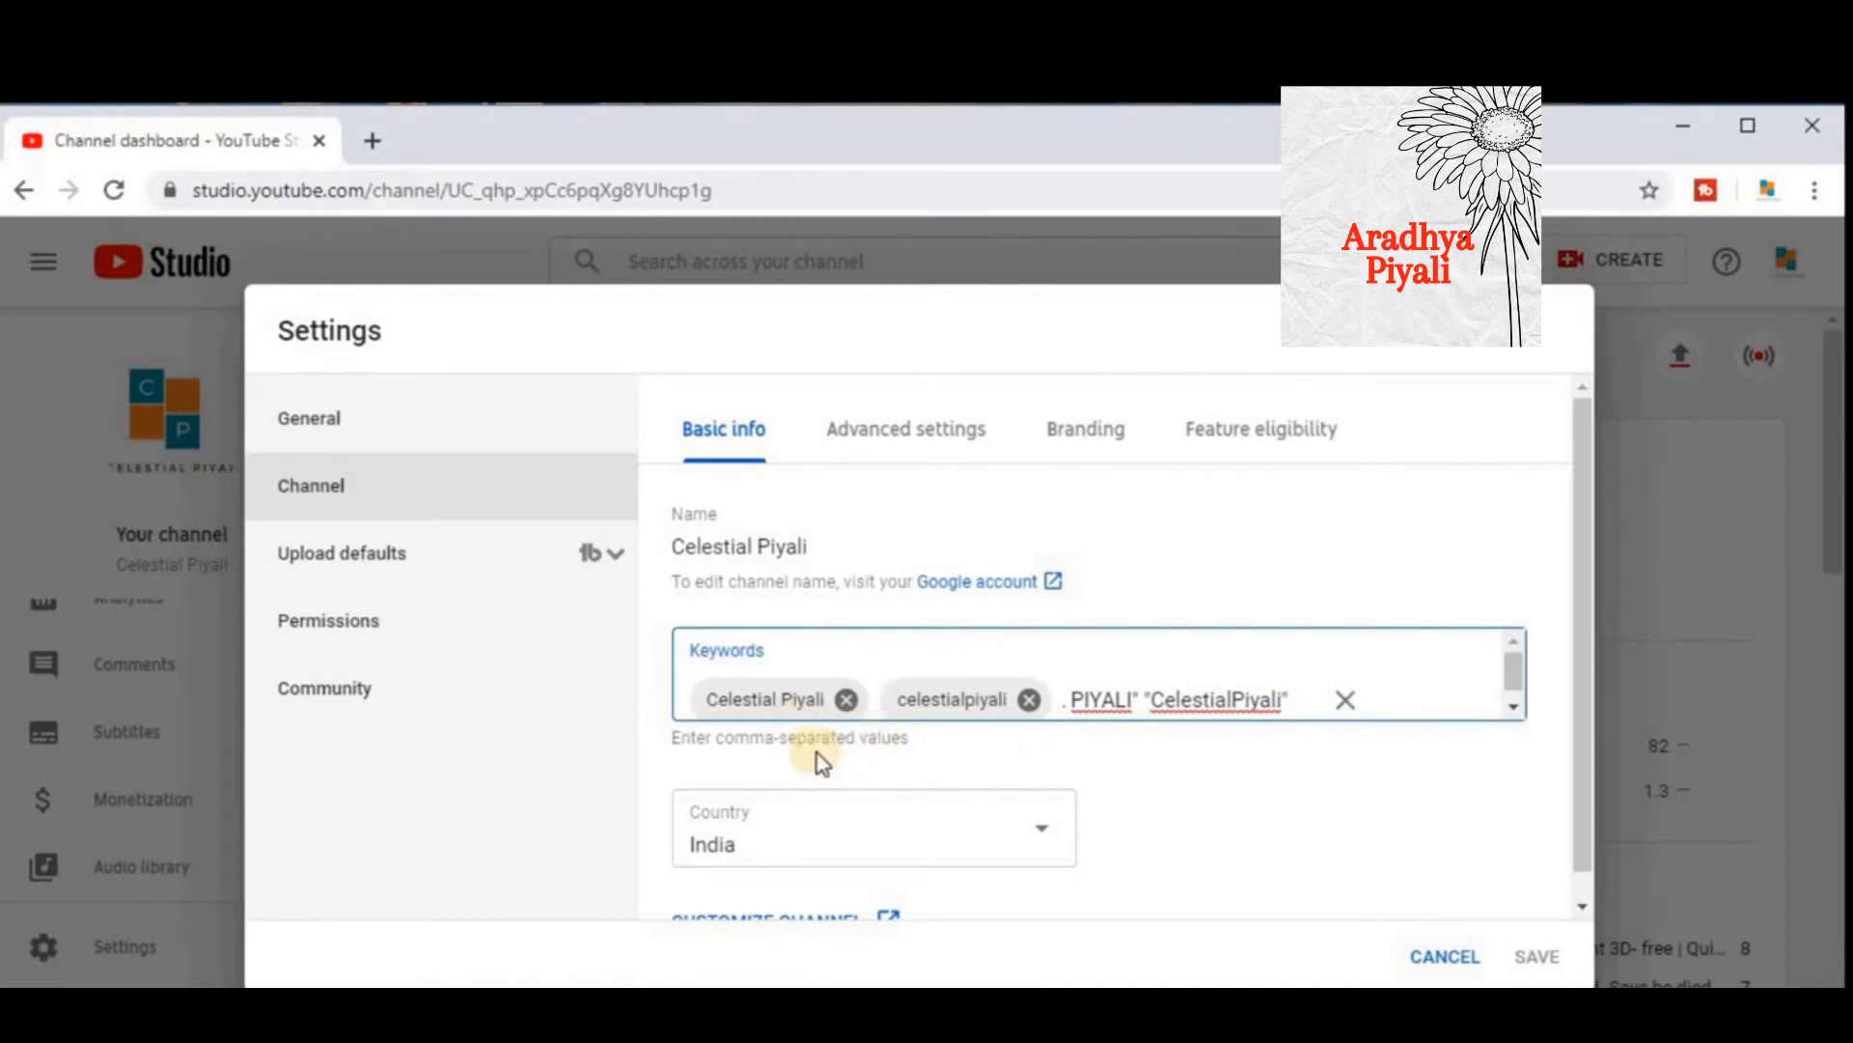
- Review the channel keywords and save the channel settings
{"action": "left_click", "coordinate": [1515, 673]}
{"action": "scroll", "coordinate": [1516, 673], "scroll_direction": "up", "scroll_amount": 2}
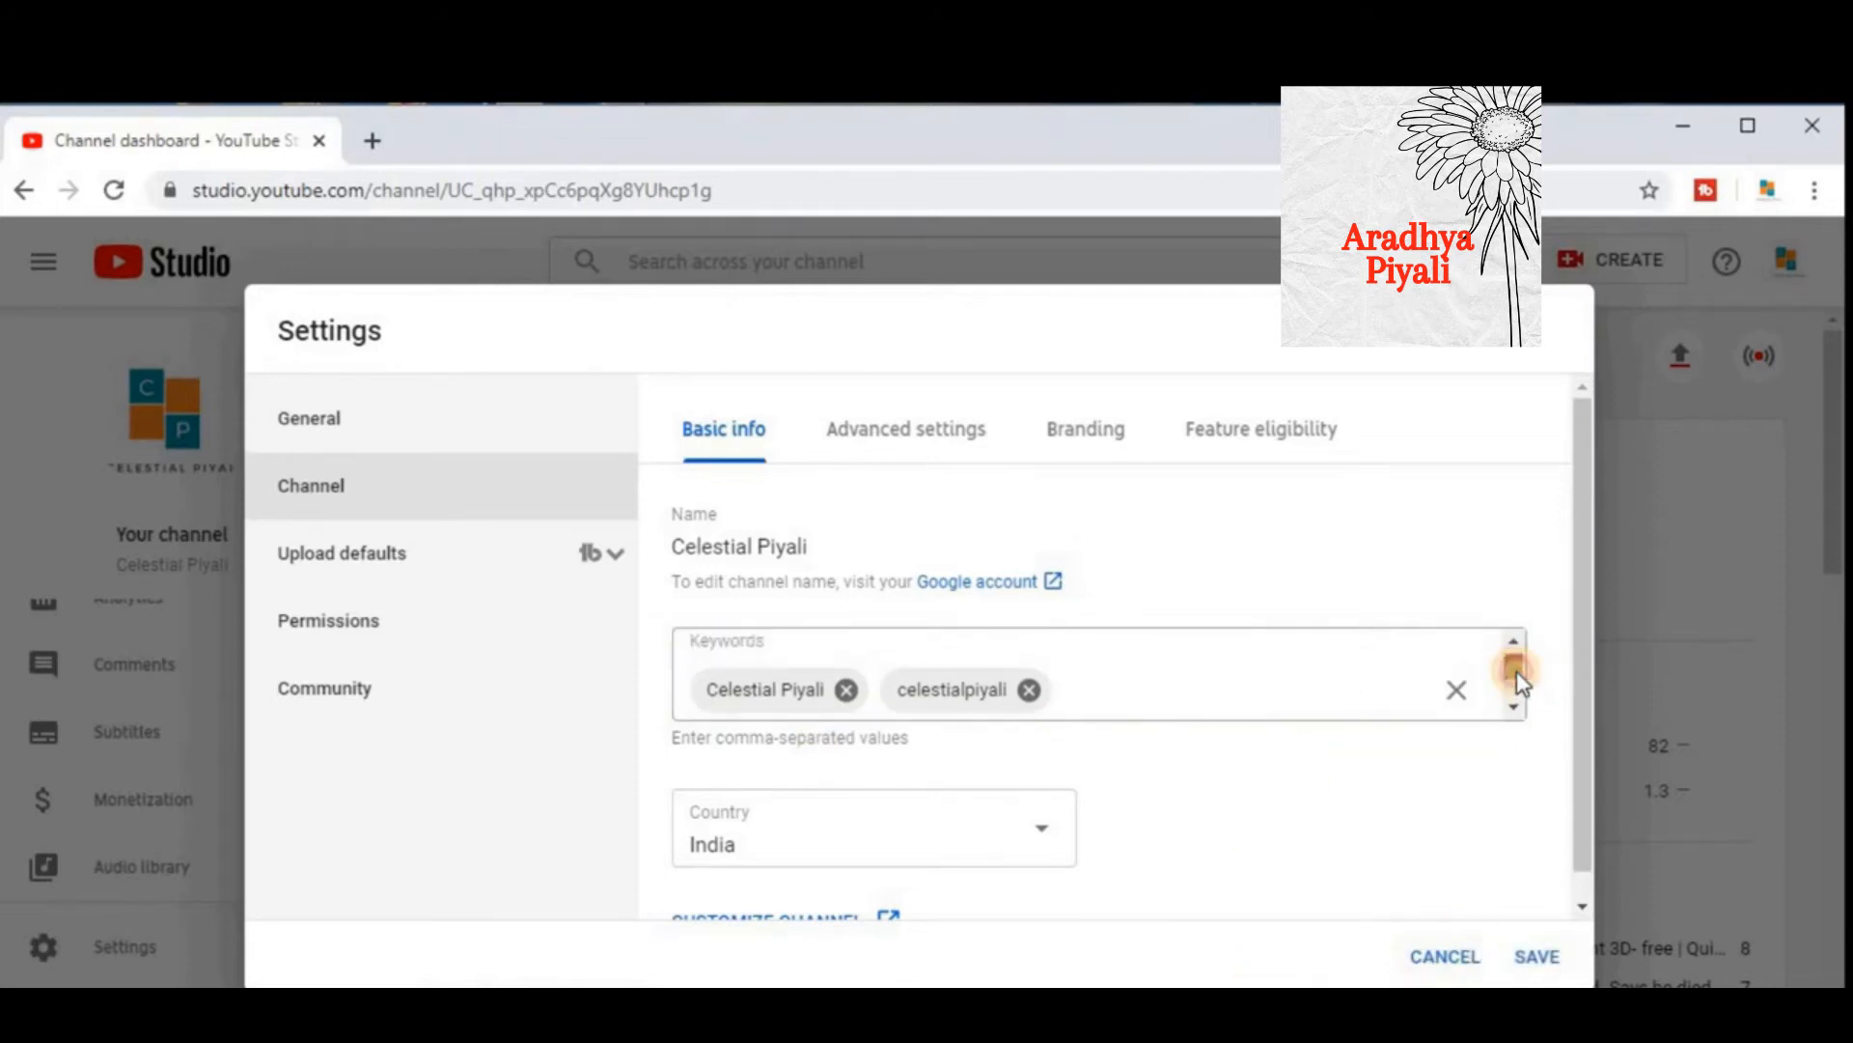
{"action": "scroll", "coordinate": [1348, 807], "scroll_direction": "down", "scroll_amount": 1}
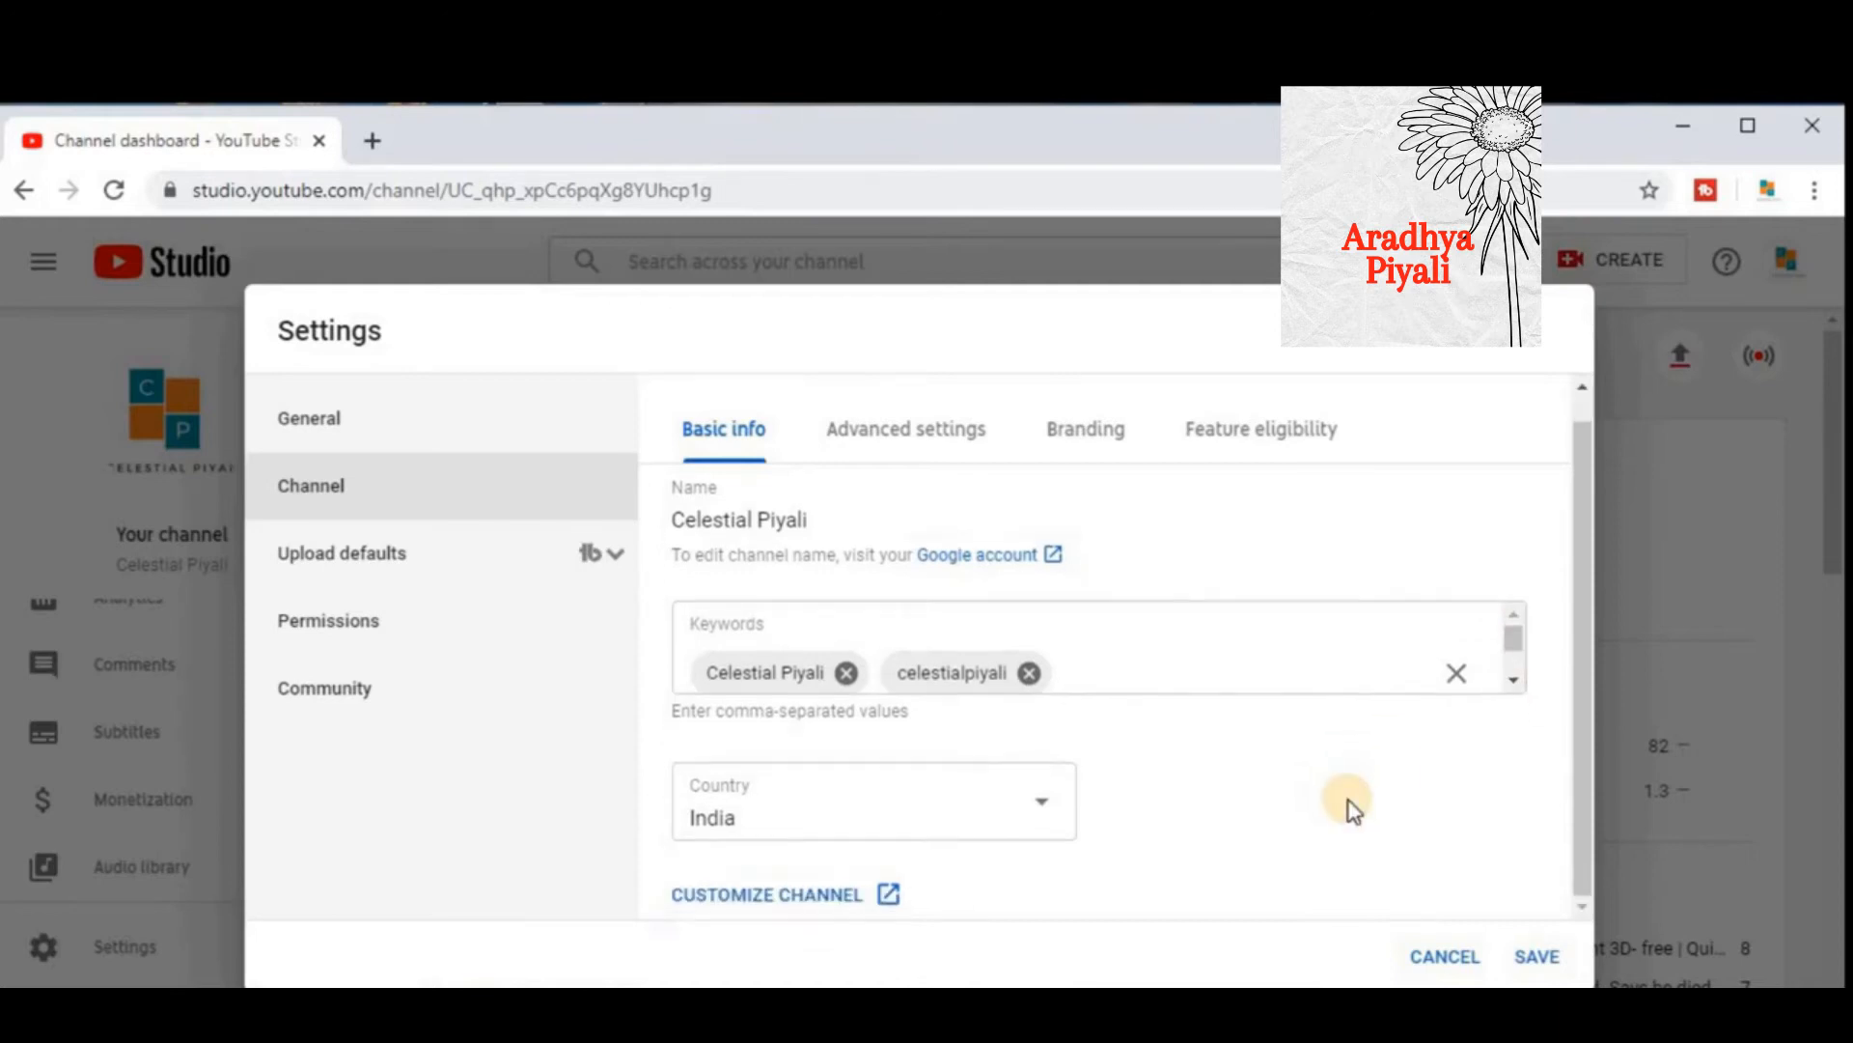
{"action": "left_click", "coordinate": [1533, 959]}
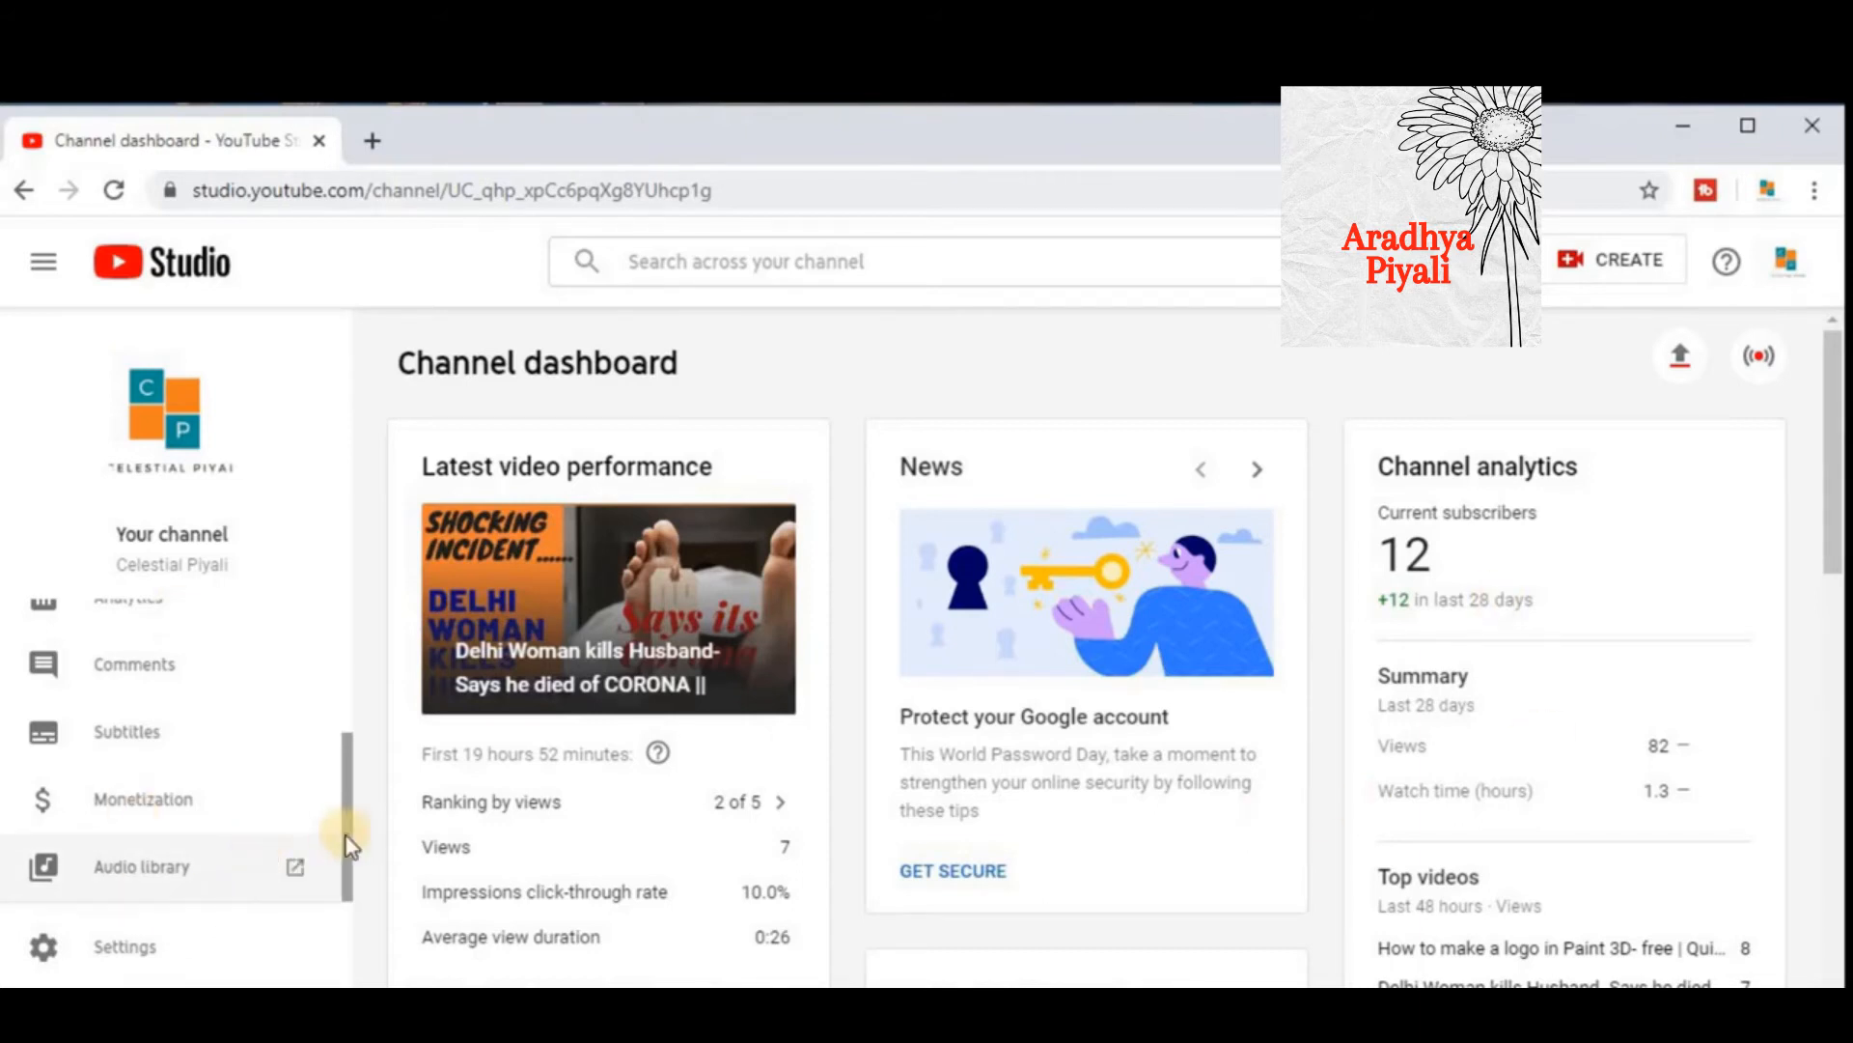
- Open the details of the "Delhi Woman kills Husband" video and append "by Celestial Piyali" to its title
{"action": "left_click_drag", "start_coordinate": [353, 830], "coordinate": [362, 617]}
{"action": "left_click", "coordinate": [109, 700]}
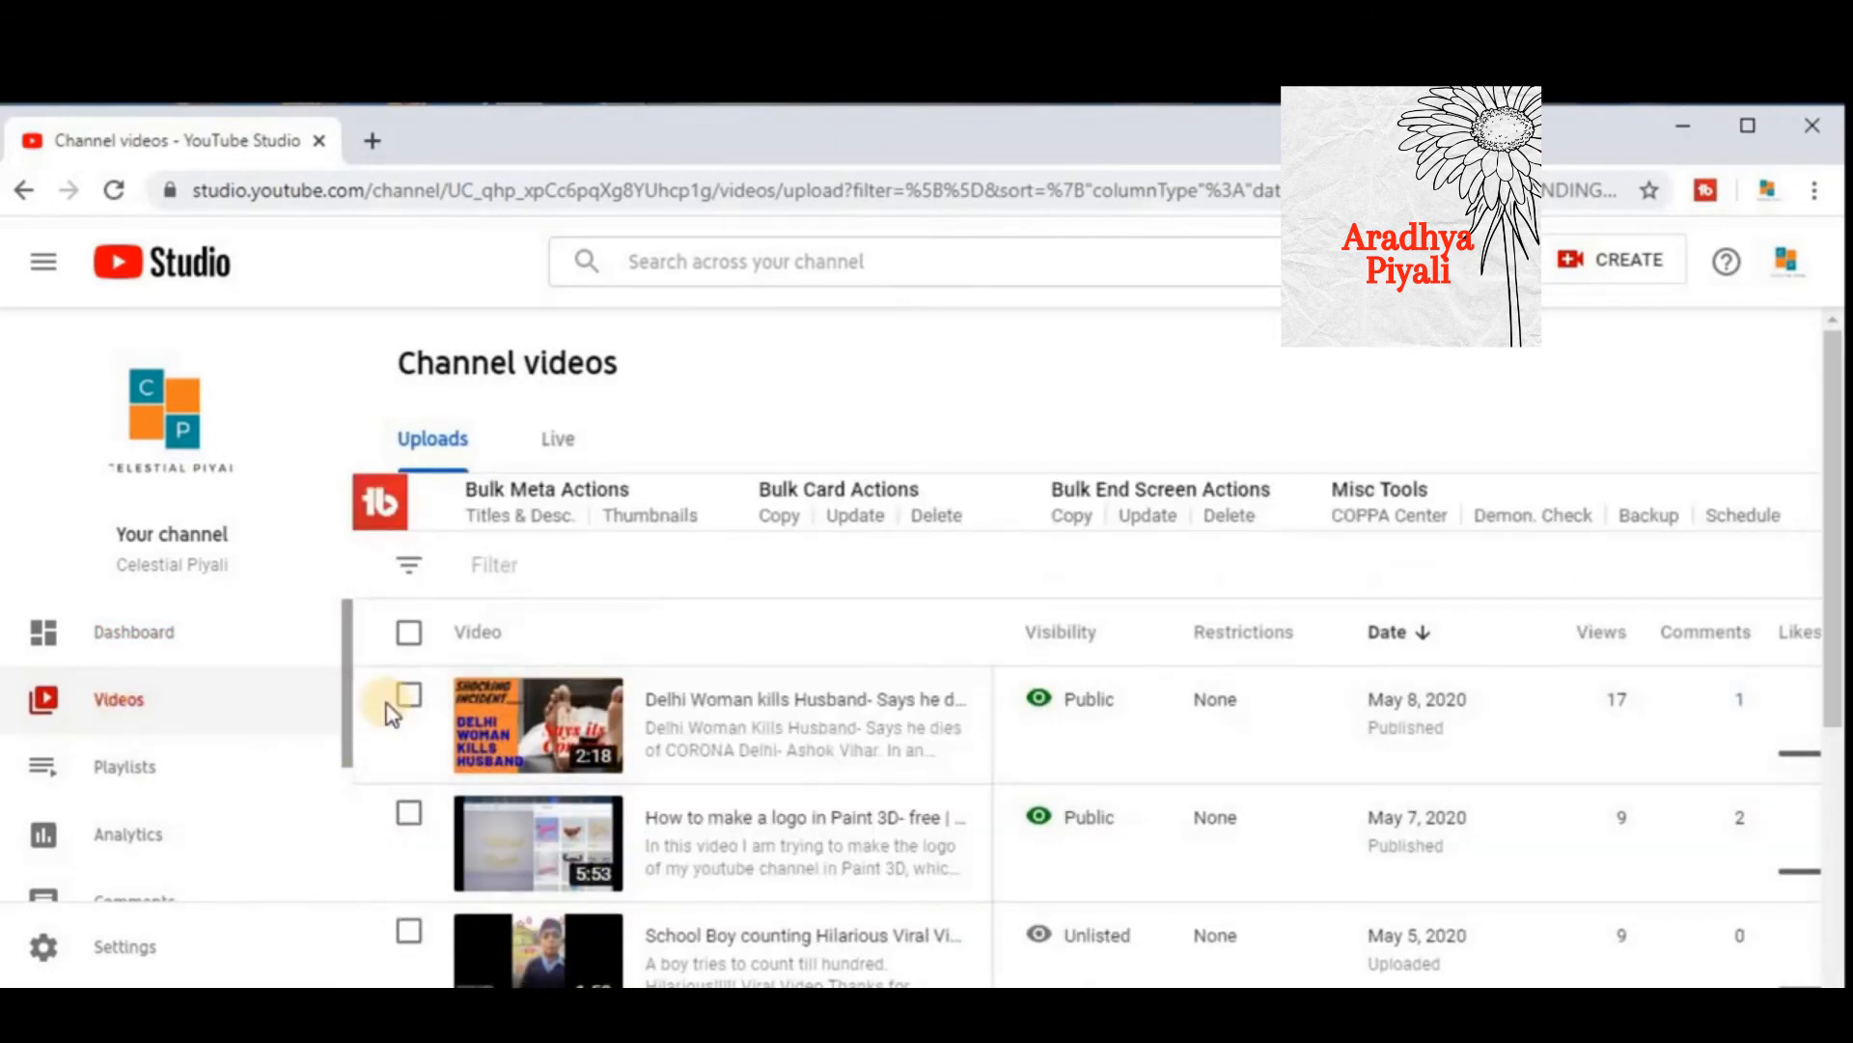
{"action": "left_click", "coordinate": [406, 695]}
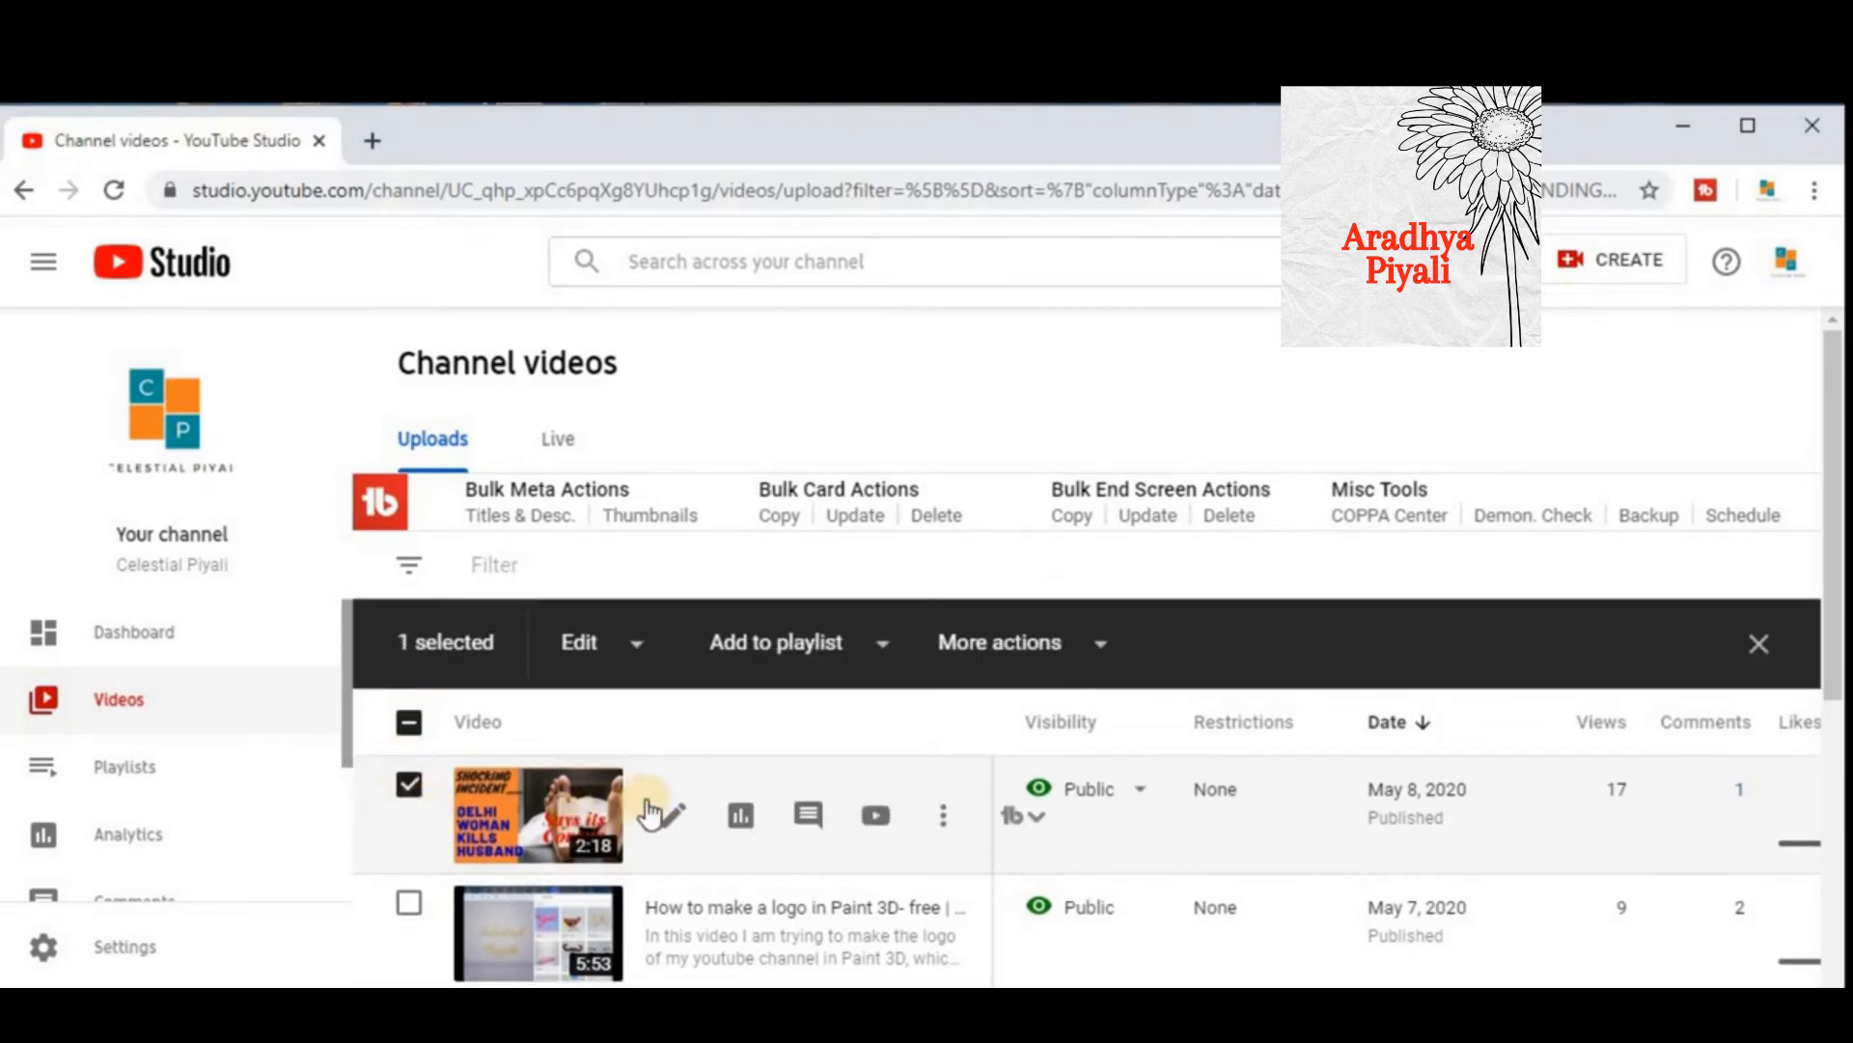
{"action": "left_click", "coordinate": [675, 820]}
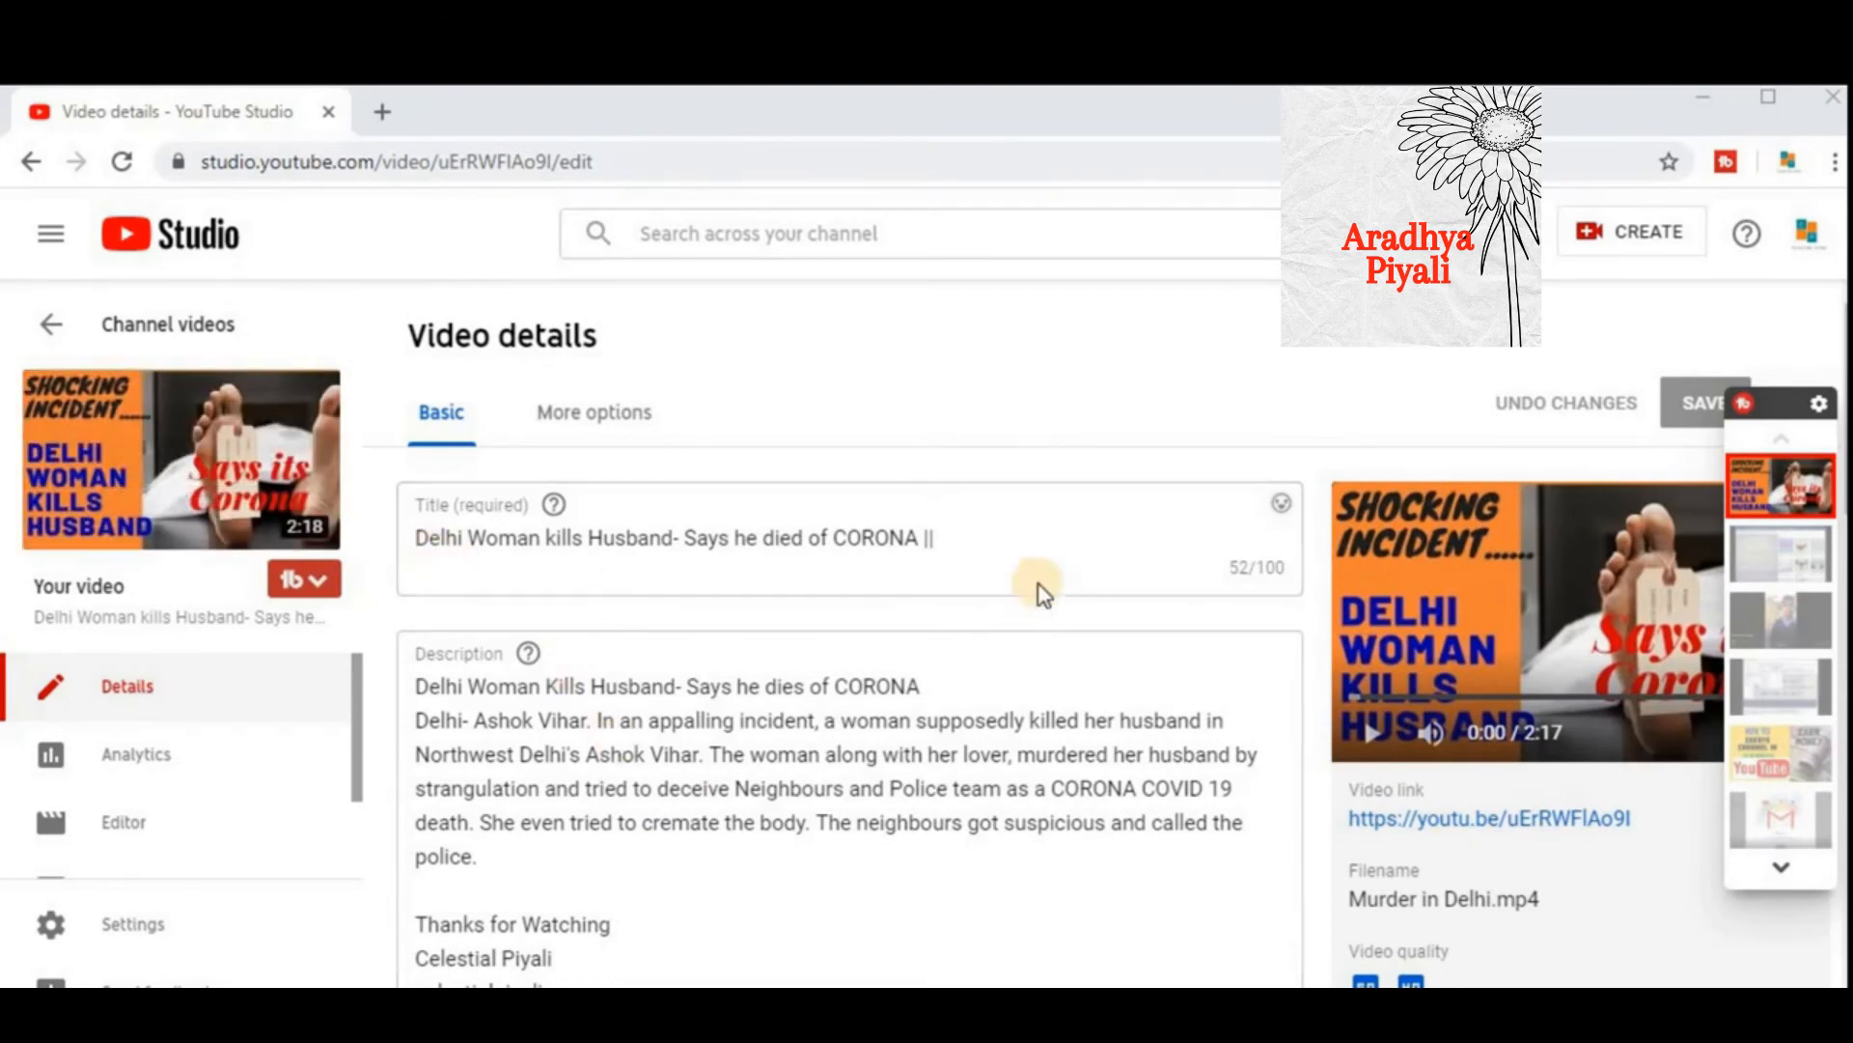
{"action": "left_click", "coordinate": [969, 546]}
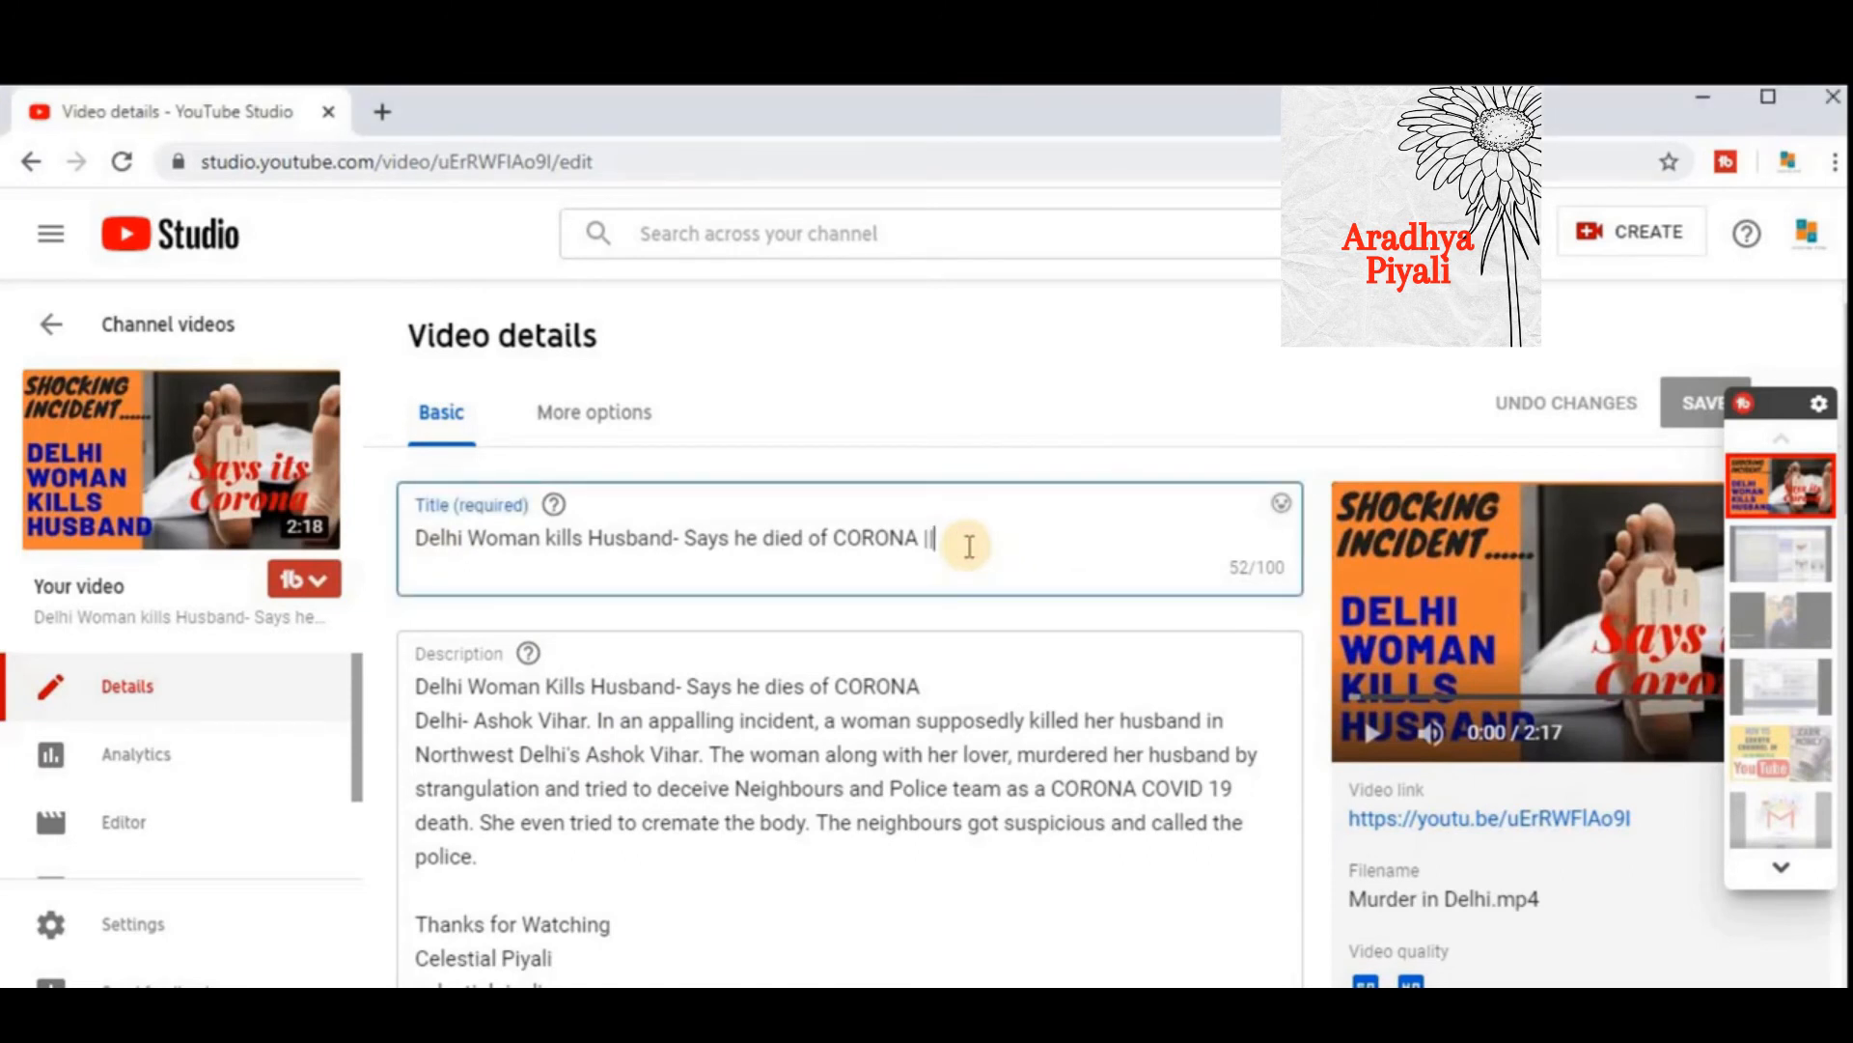
{"action": "type", "text": "by Celestial Piyali"}
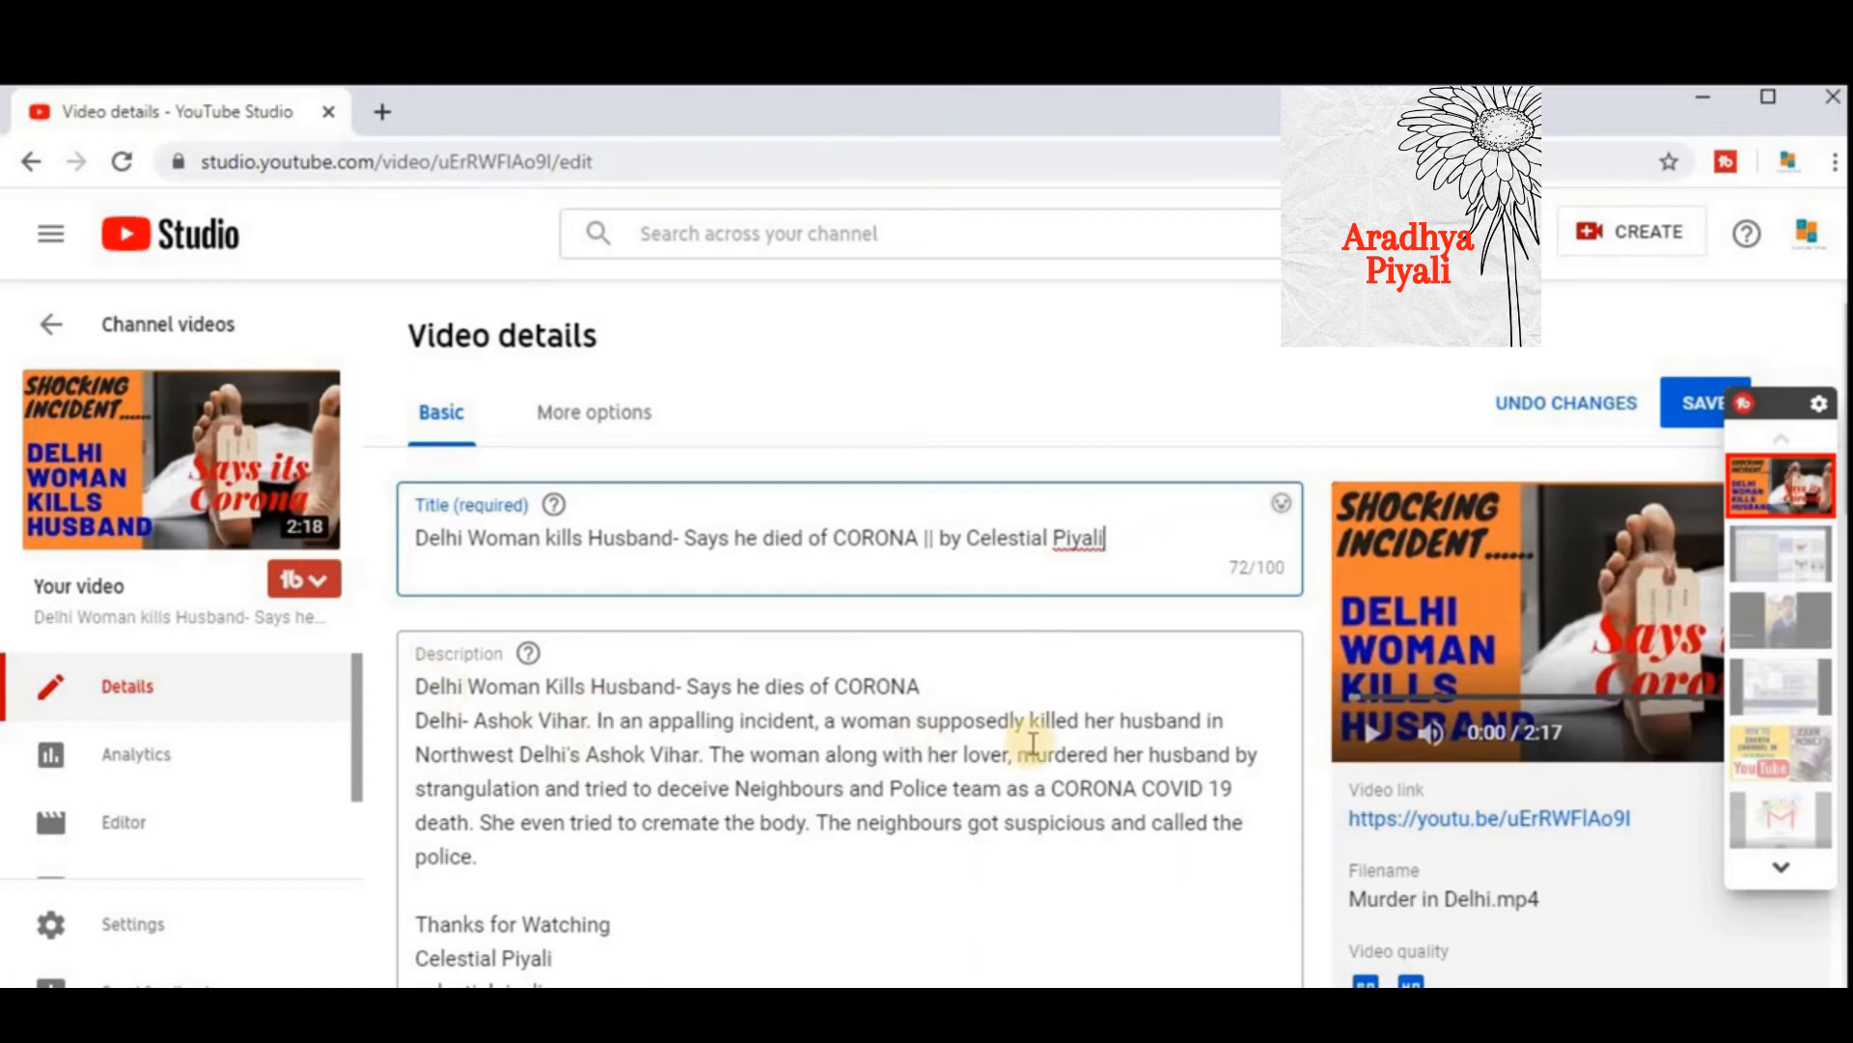
- Check the closing lines of the video description for the channel name, placing the cursor after the last line
{"action": "scroll", "coordinate": [1033, 744], "scroll_direction": "down", "scroll_amount": 1}
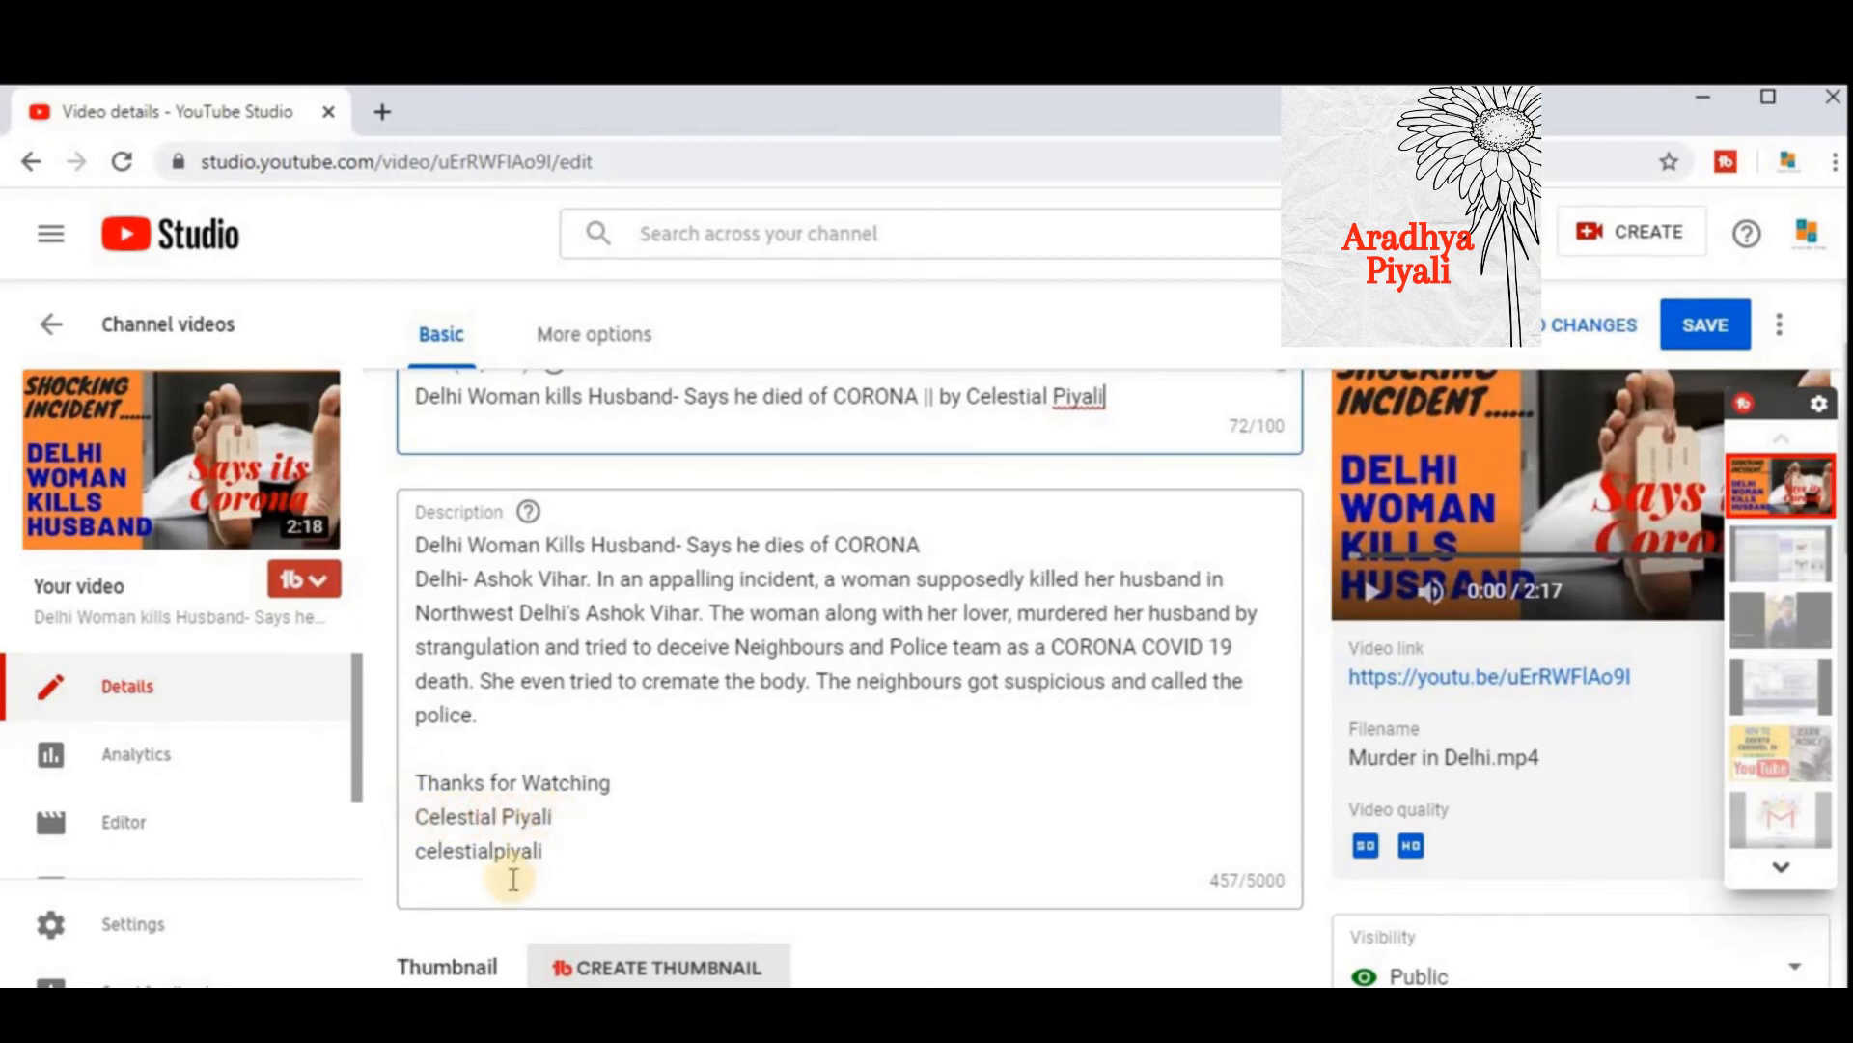
{"action": "left_click", "coordinate": [597, 852]}
{"action": "left_click", "coordinate": [567, 853]}
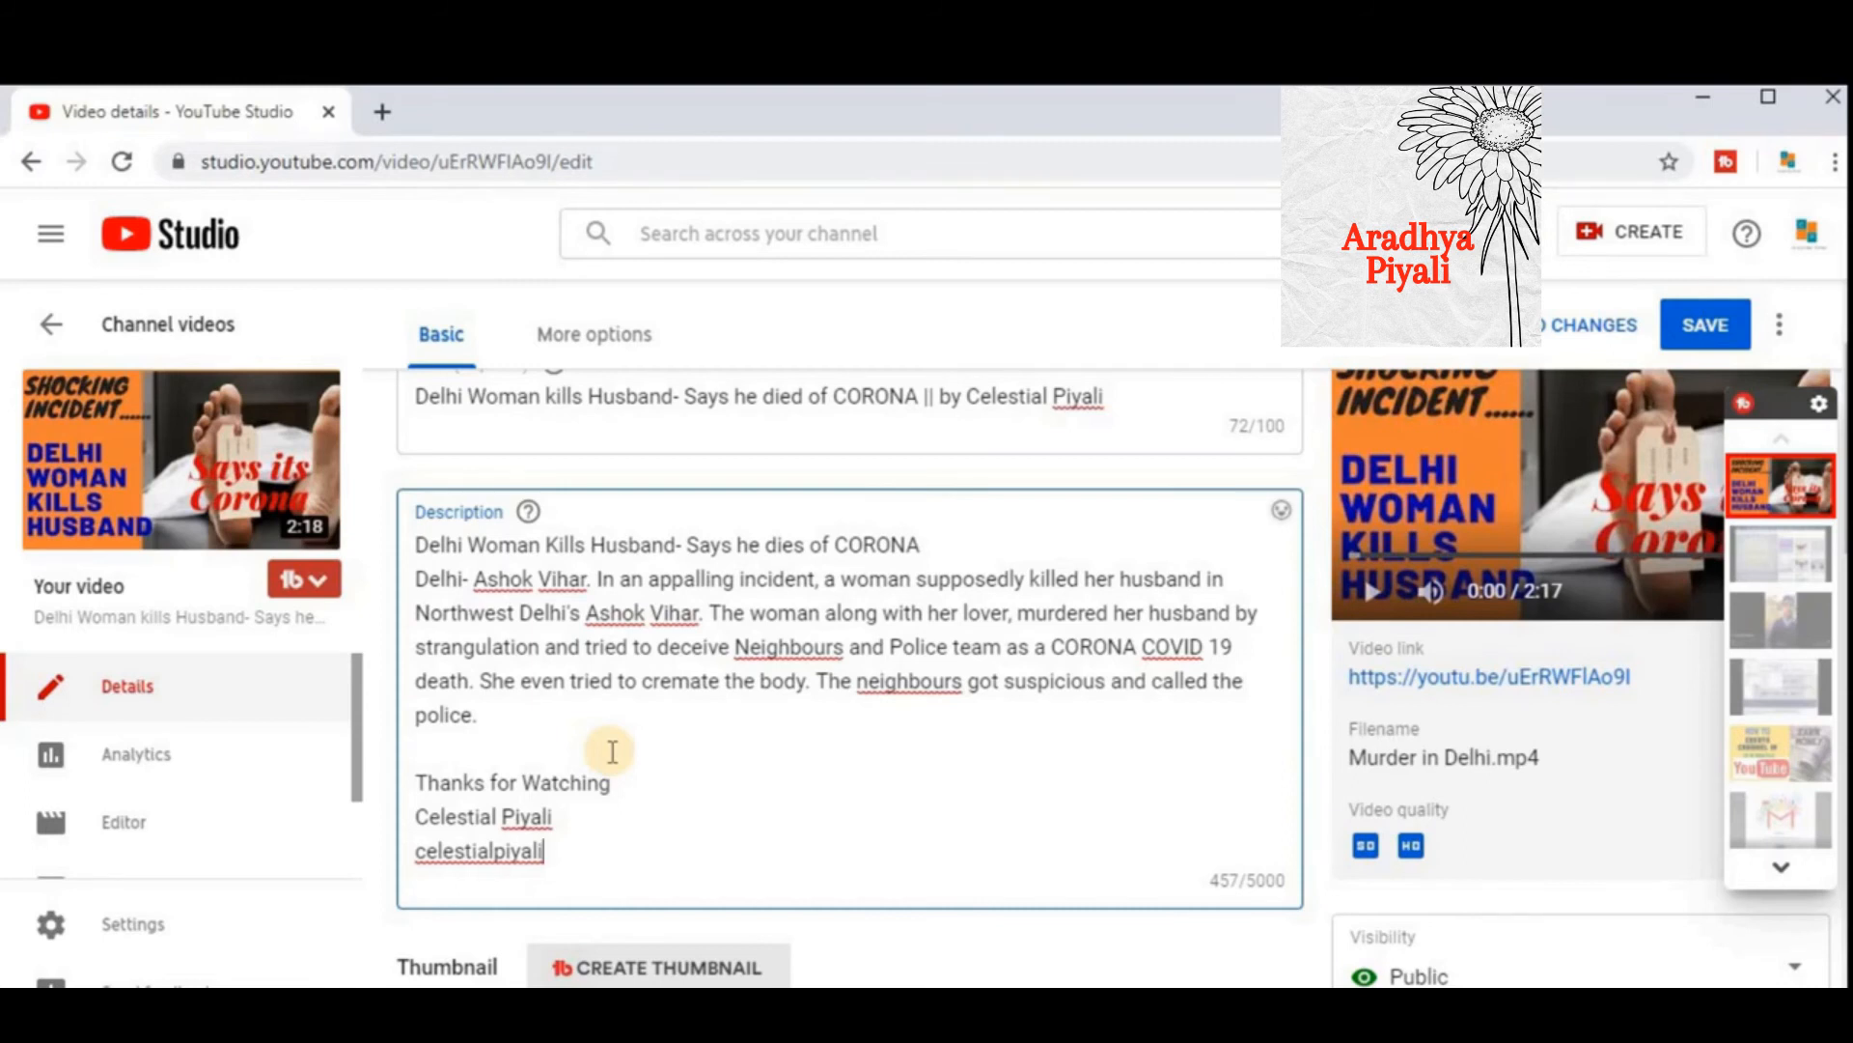
- Review the video's full list of tags, looking for the channel name variants
{"action": "scroll", "coordinate": [612, 751], "scroll_direction": "down", "scroll_amount": 2}
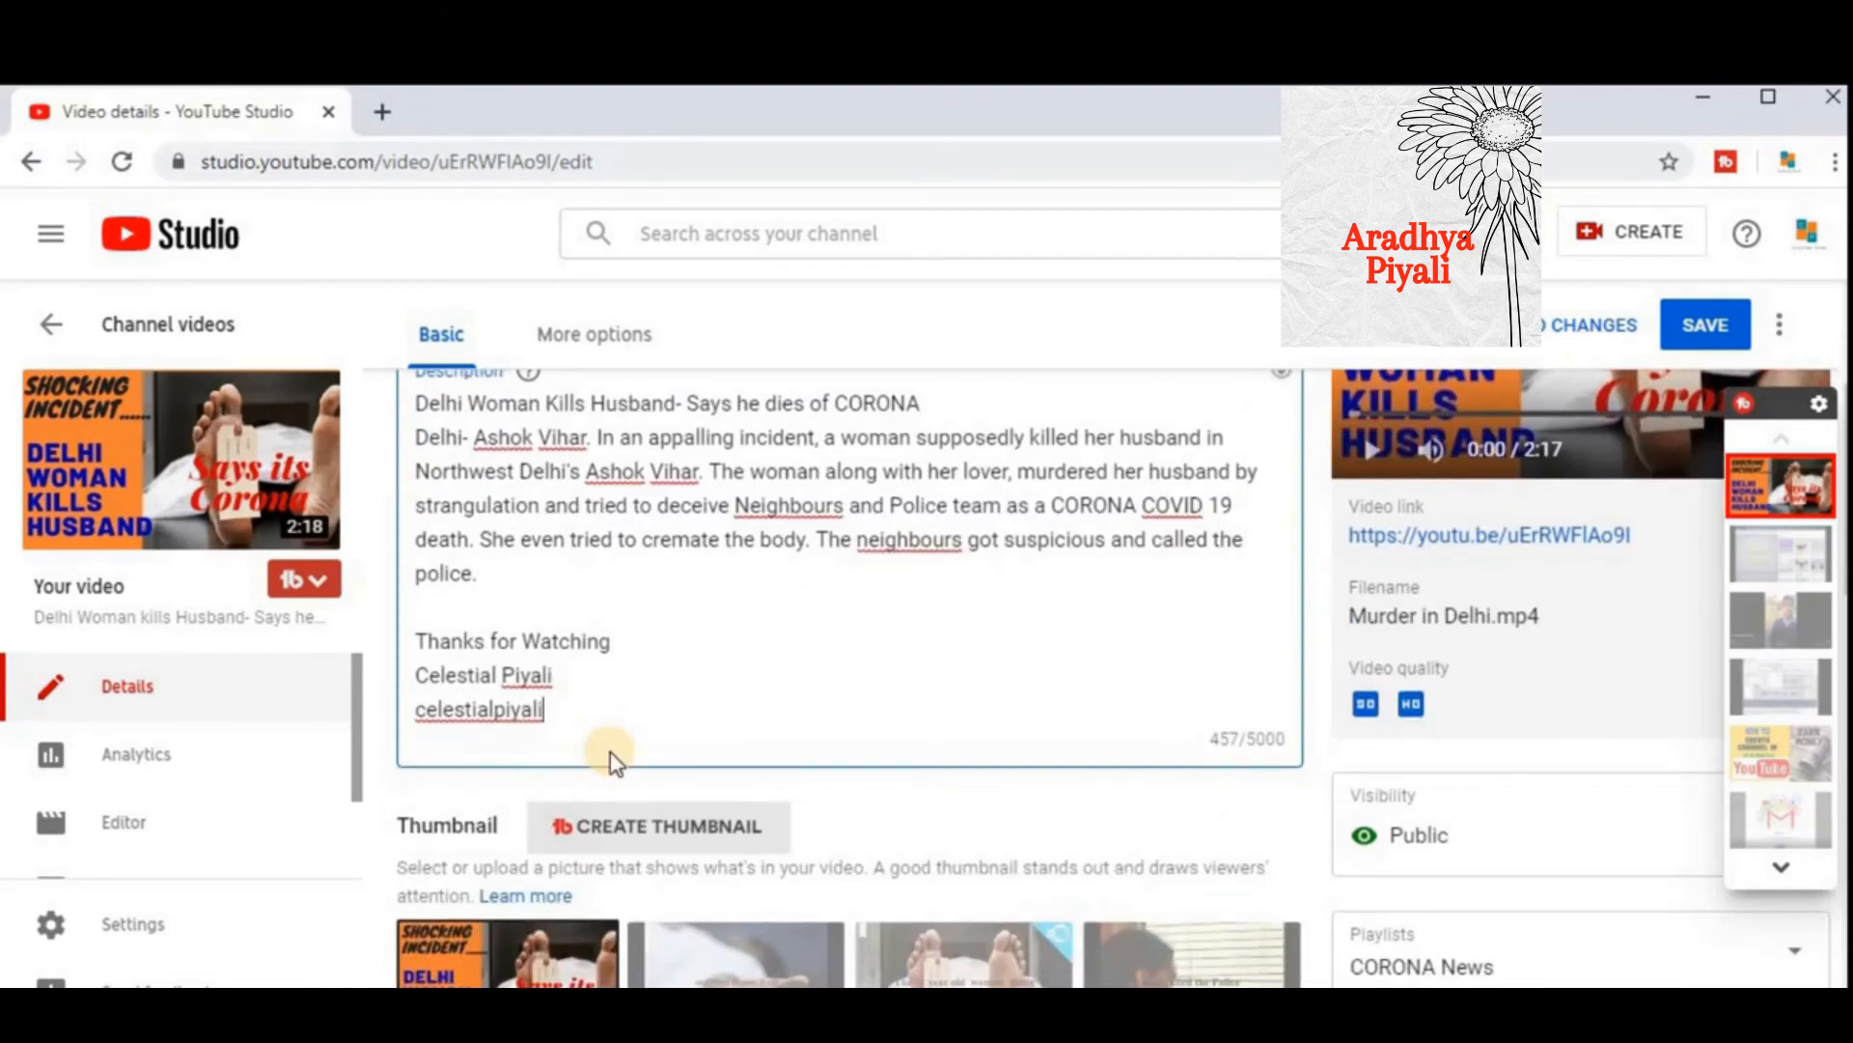
{"action": "scroll", "coordinate": [610, 751], "scroll_direction": "down", "scroll_amount": 2}
{"action": "scroll", "coordinate": [610, 751], "scroll_direction": "down", "scroll_amount": 2}
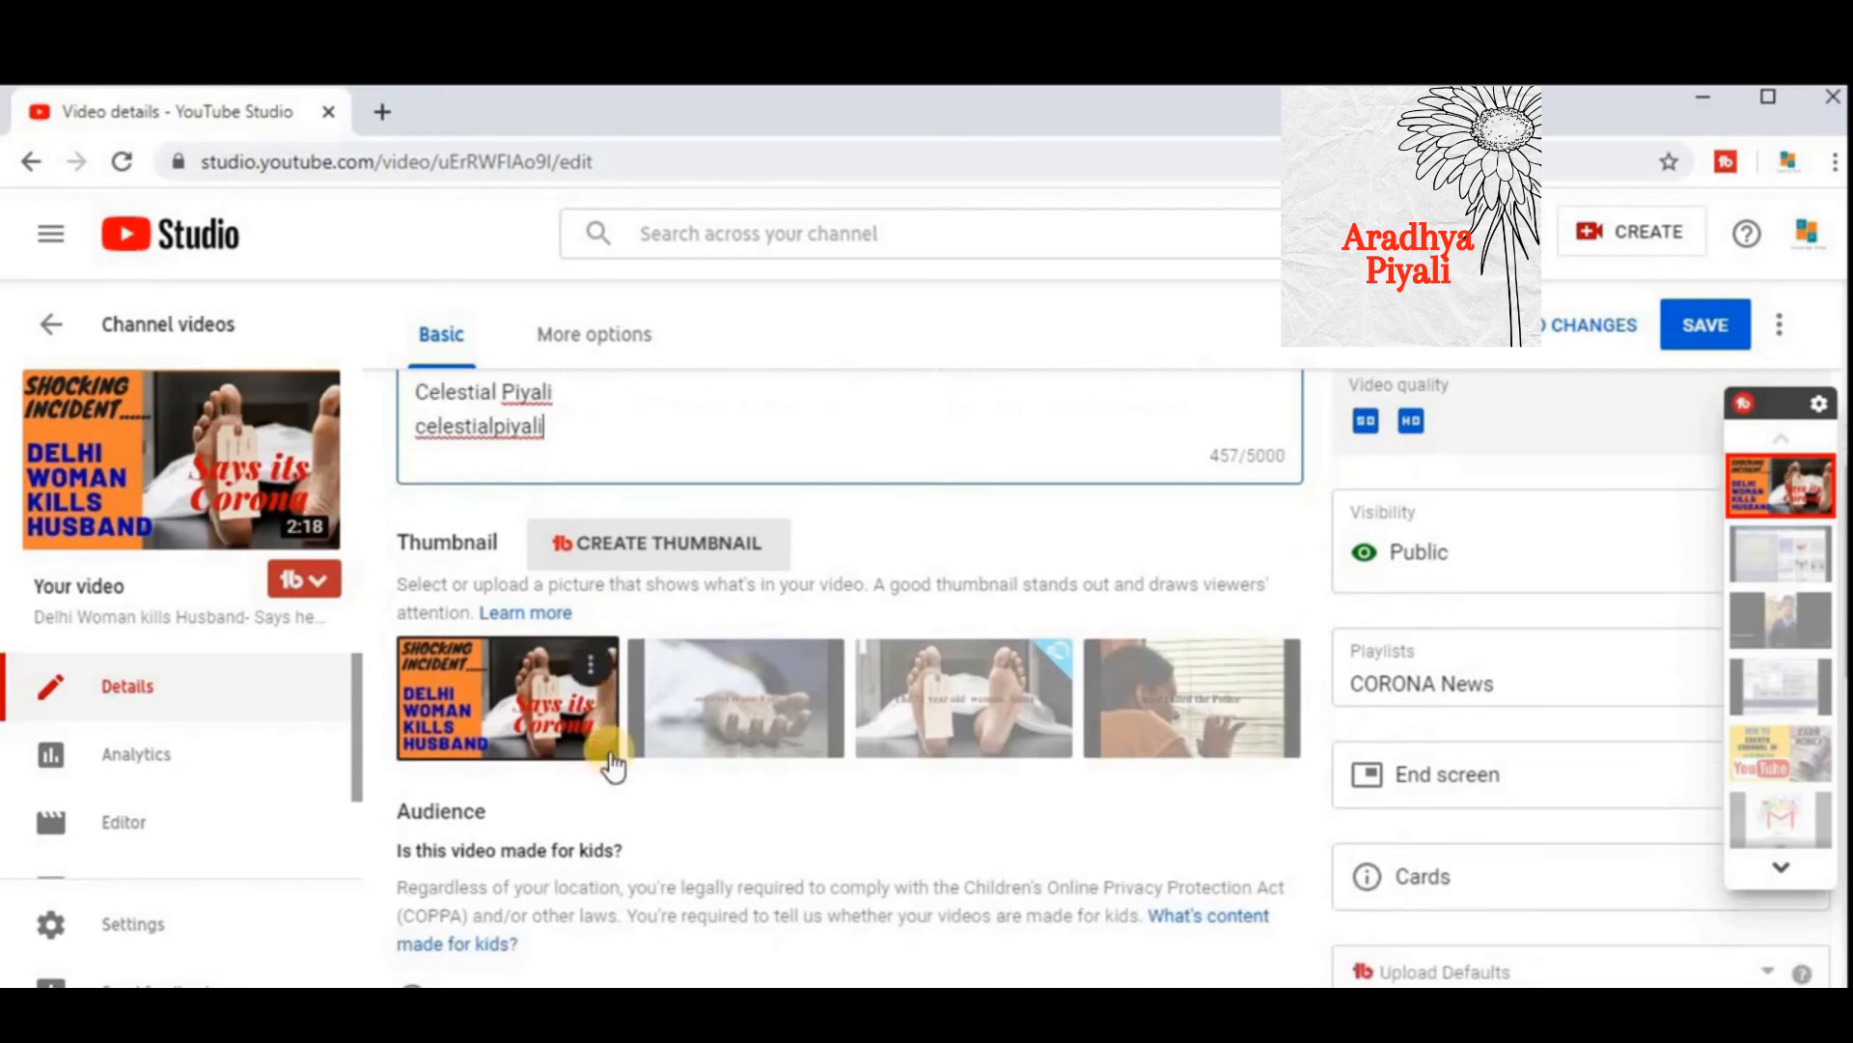
{"action": "scroll", "coordinate": [612, 765], "scroll_direction": "down", "scroll_amount": 2}
{"action": "scroll", "coordinate": [612, 766], "scroll_direction": "down", "scroll_amount": 1}
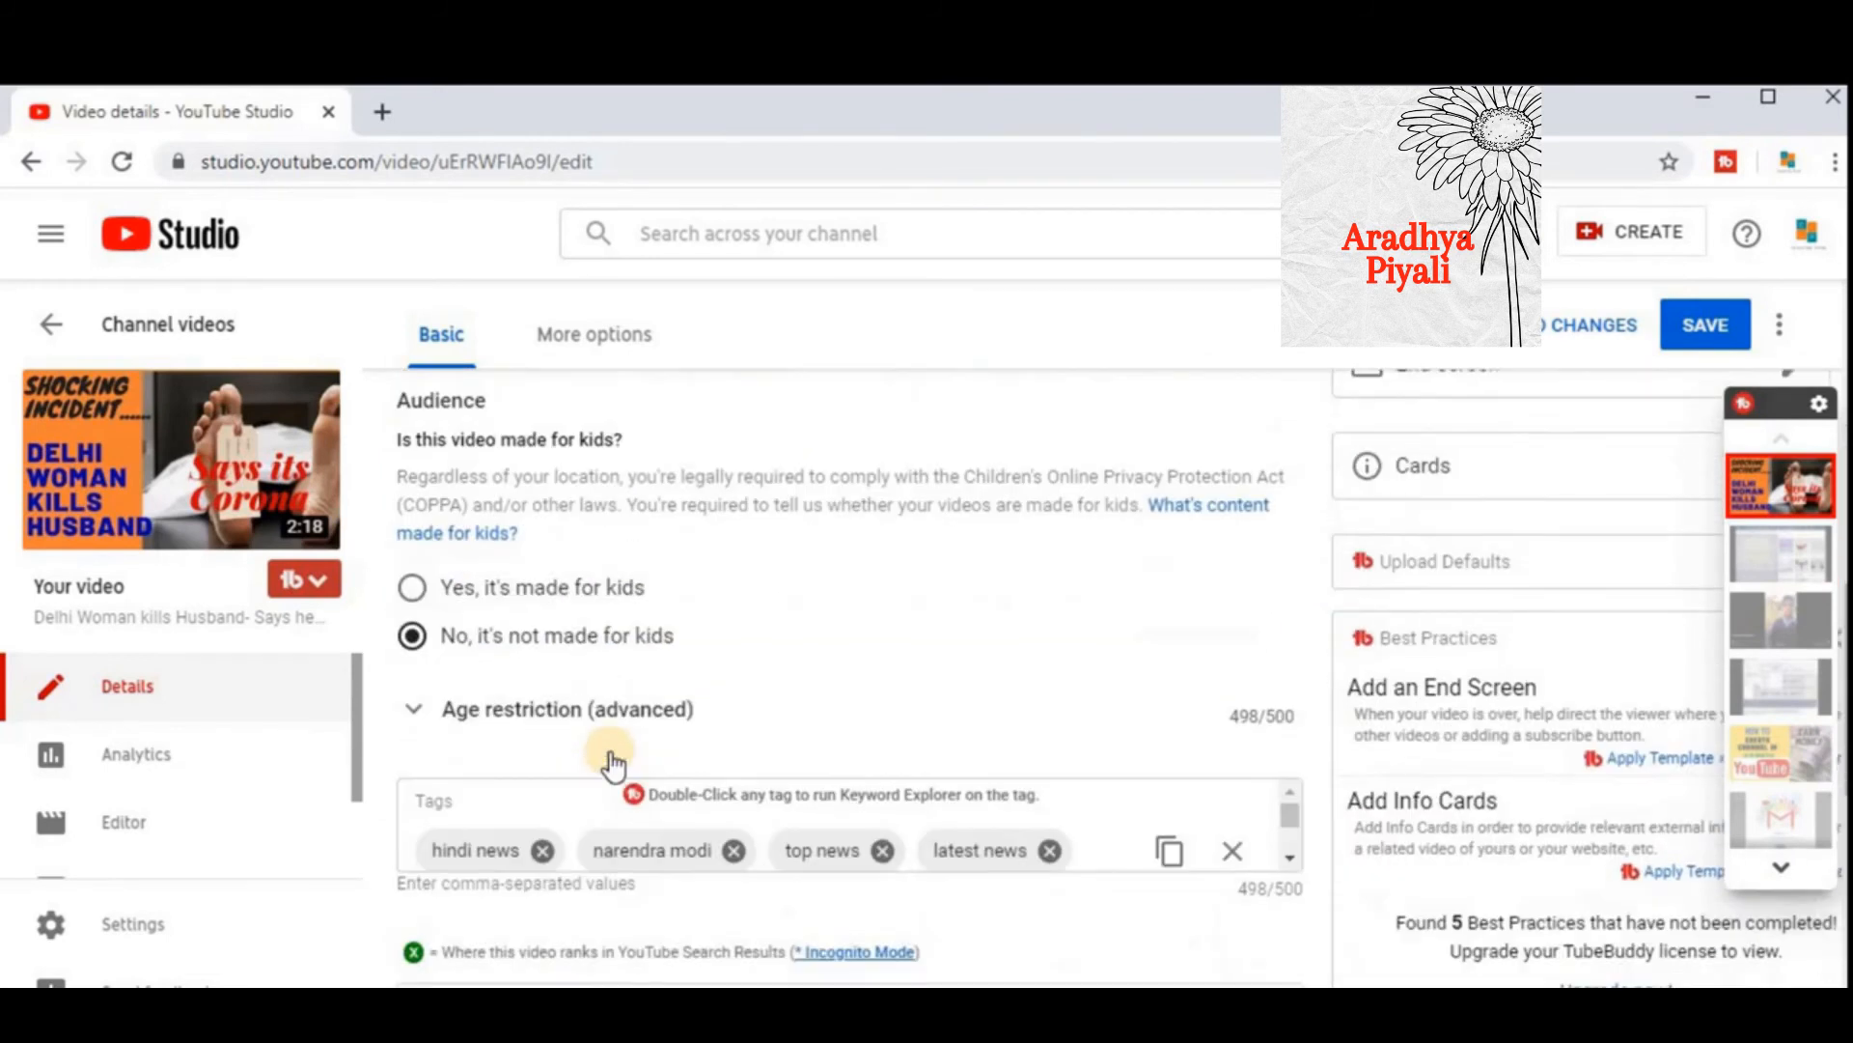
{"action": "left_click_drag", "start_coordinate": [1289, 803], "coordinate": [1289, 807]}
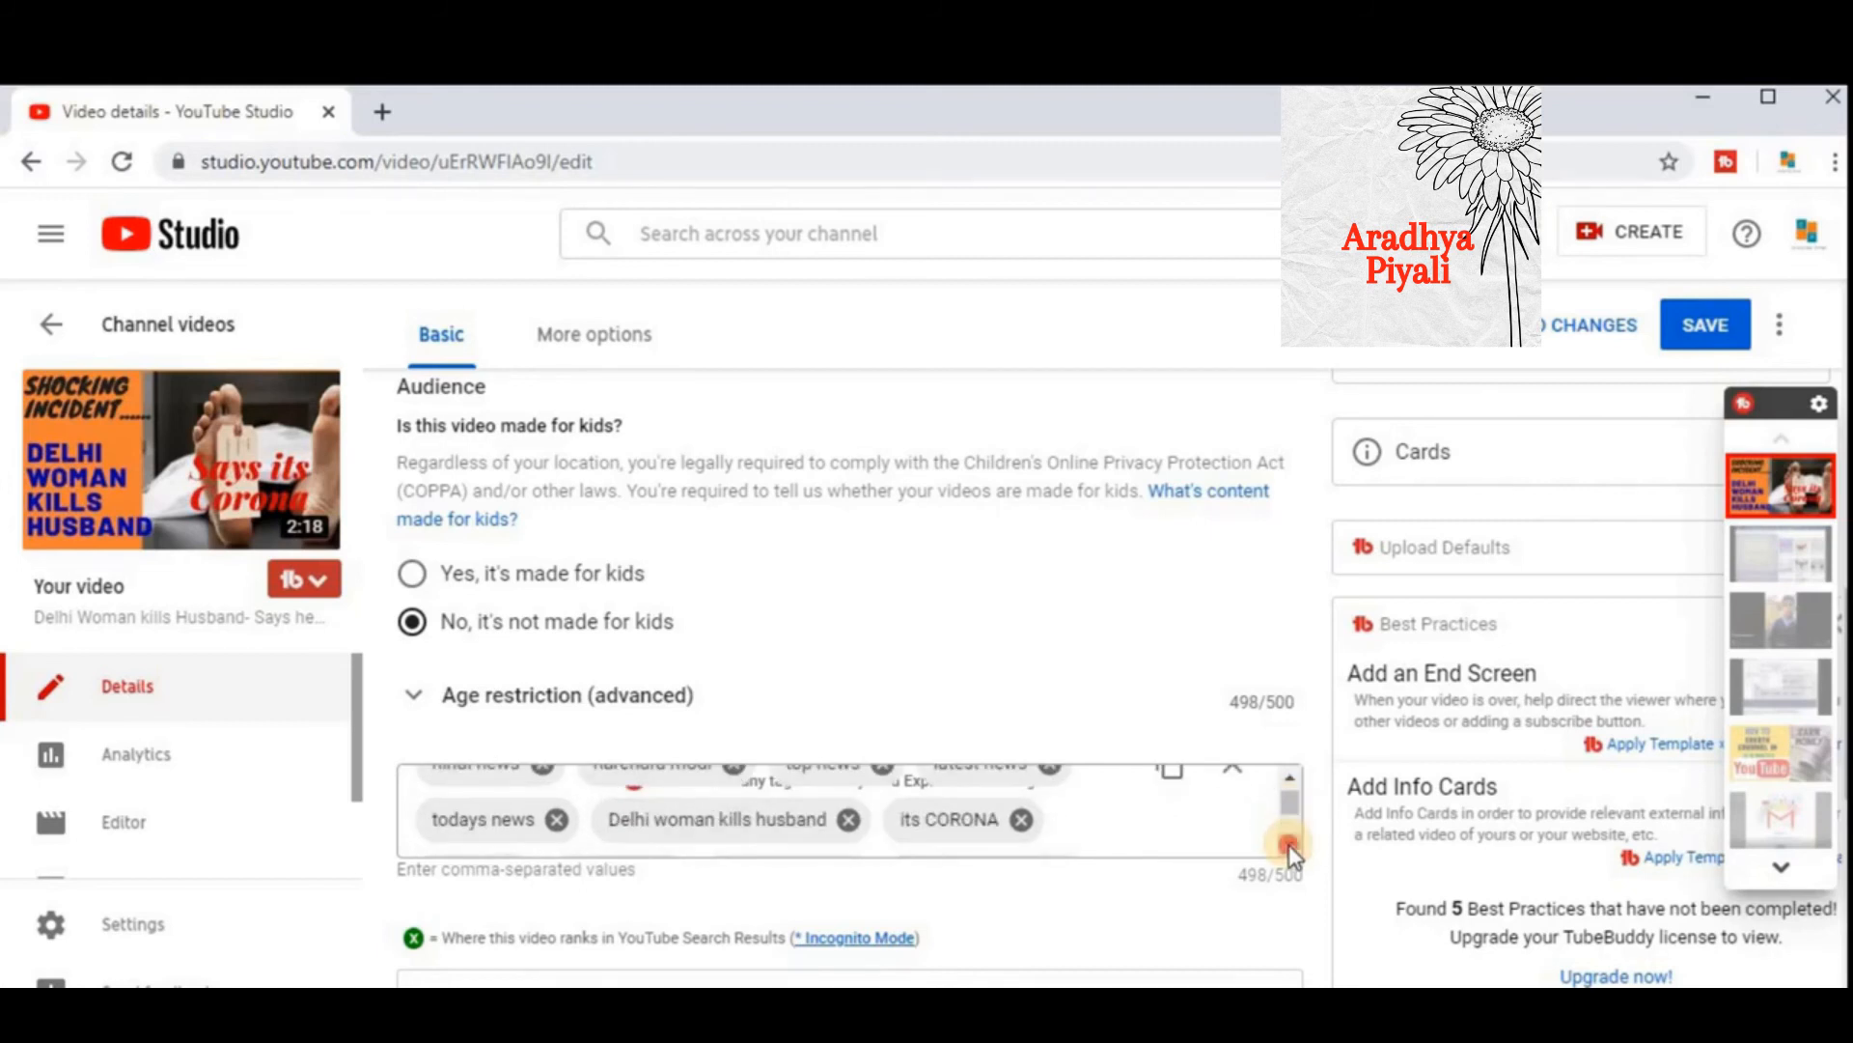
{"action": "left_click", "coordinate": [1289, 843]}
{"action": "left_click", "coordinate": [1291, 845]}
{"action": "left_click", "coordinate": [1290, 844]}
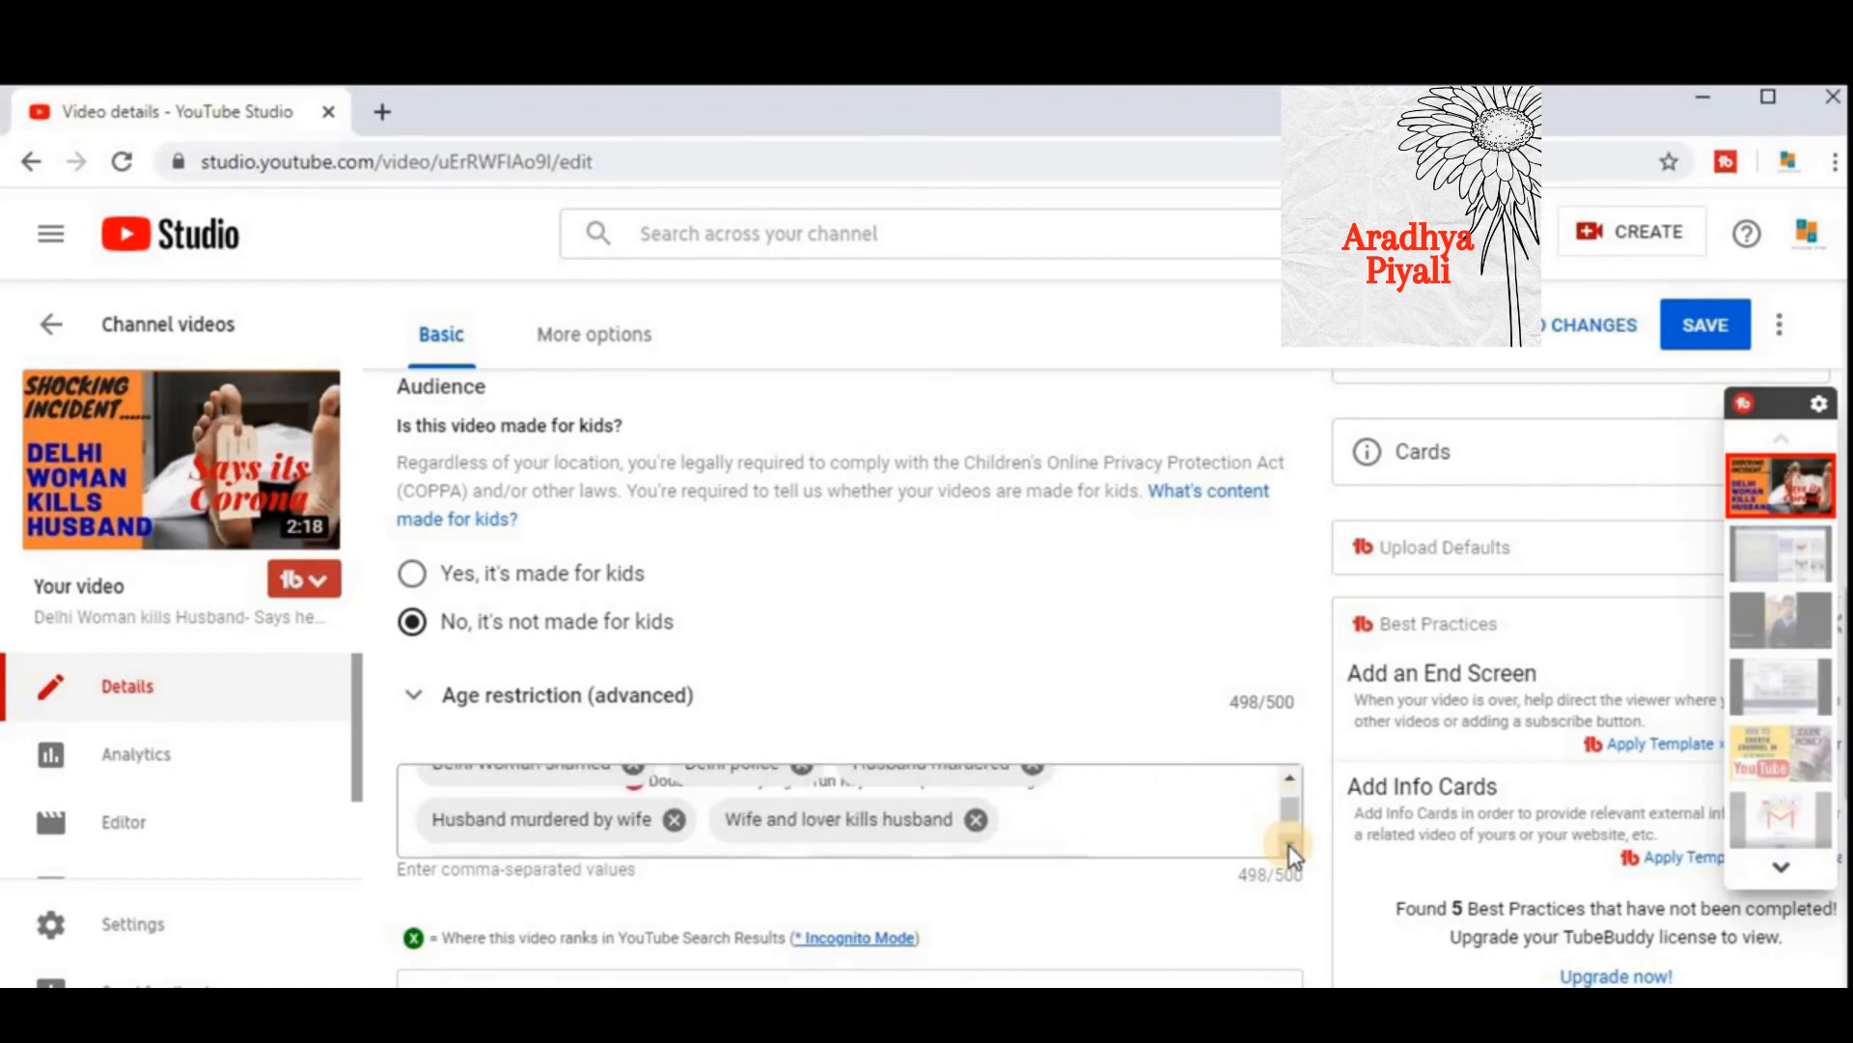
{"action": "left_click", "coordinate": [1290, 847]}
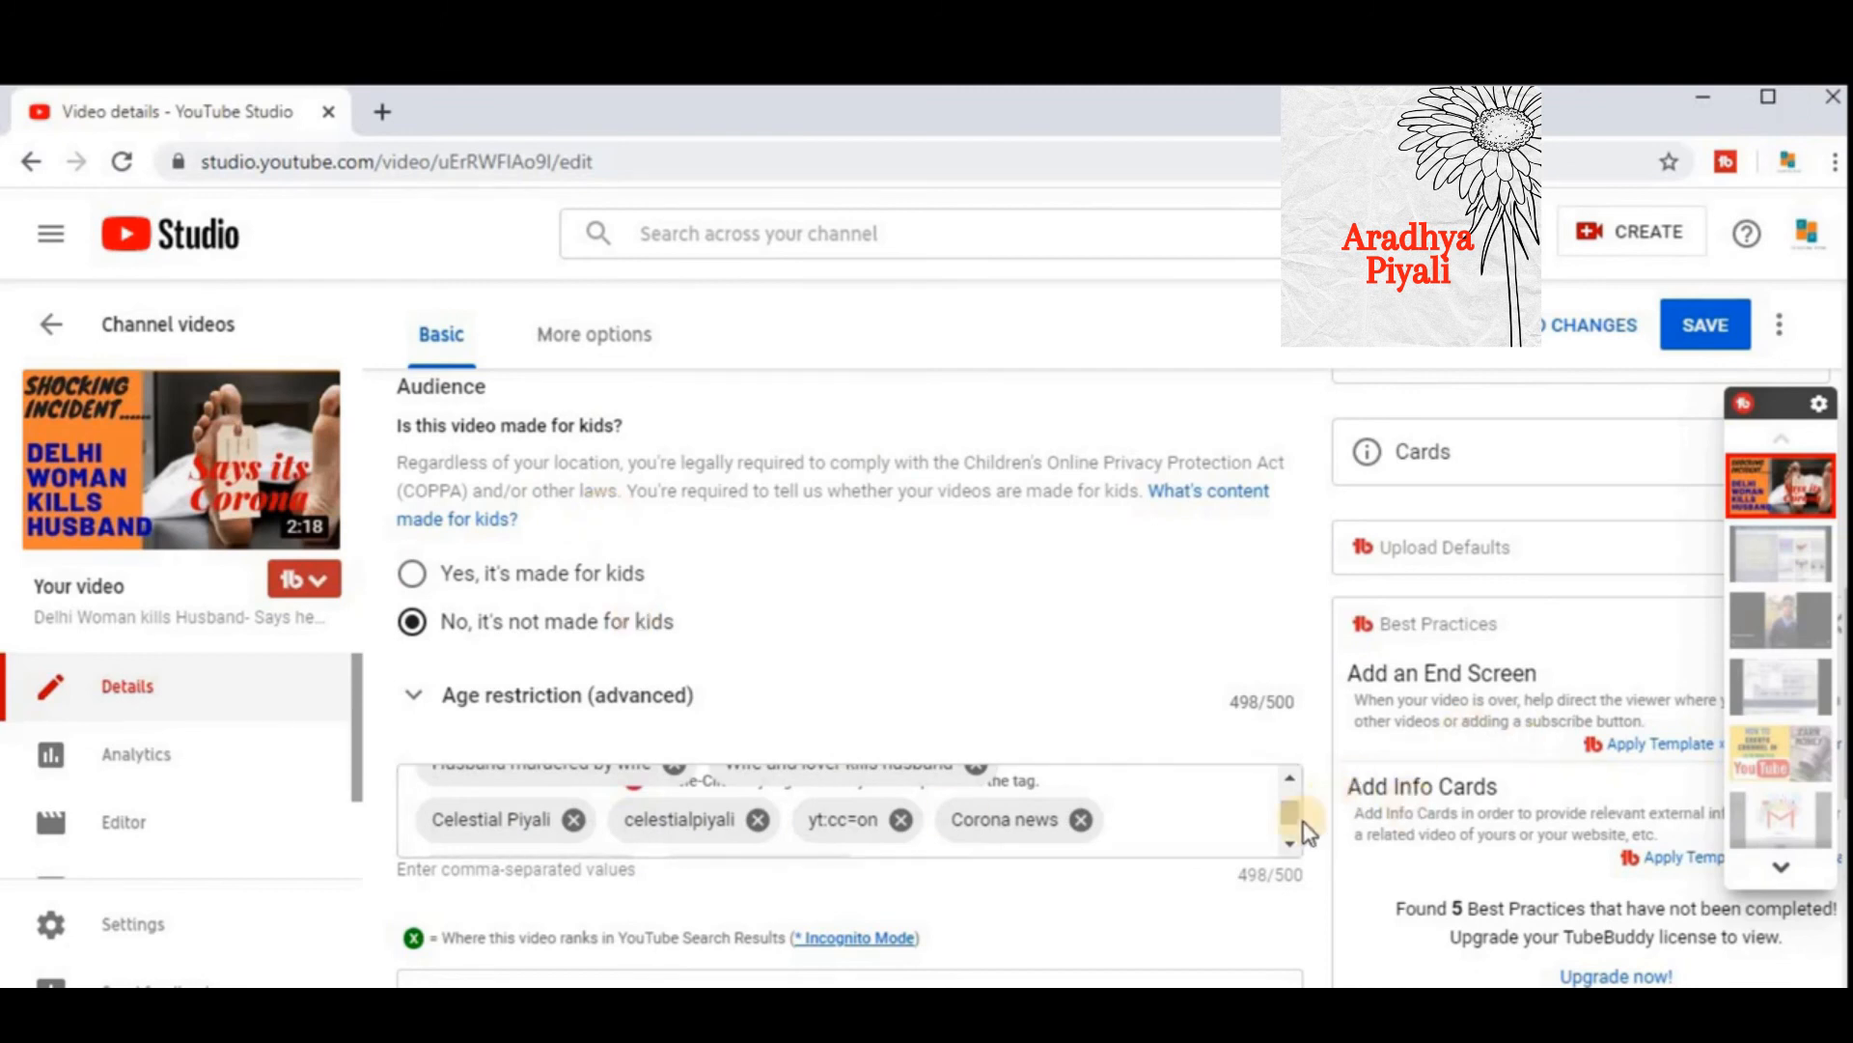
{"action": "scroll", "coordinate": [1291, 836], "scroll_direction": "down", "scroll_amount": 2}
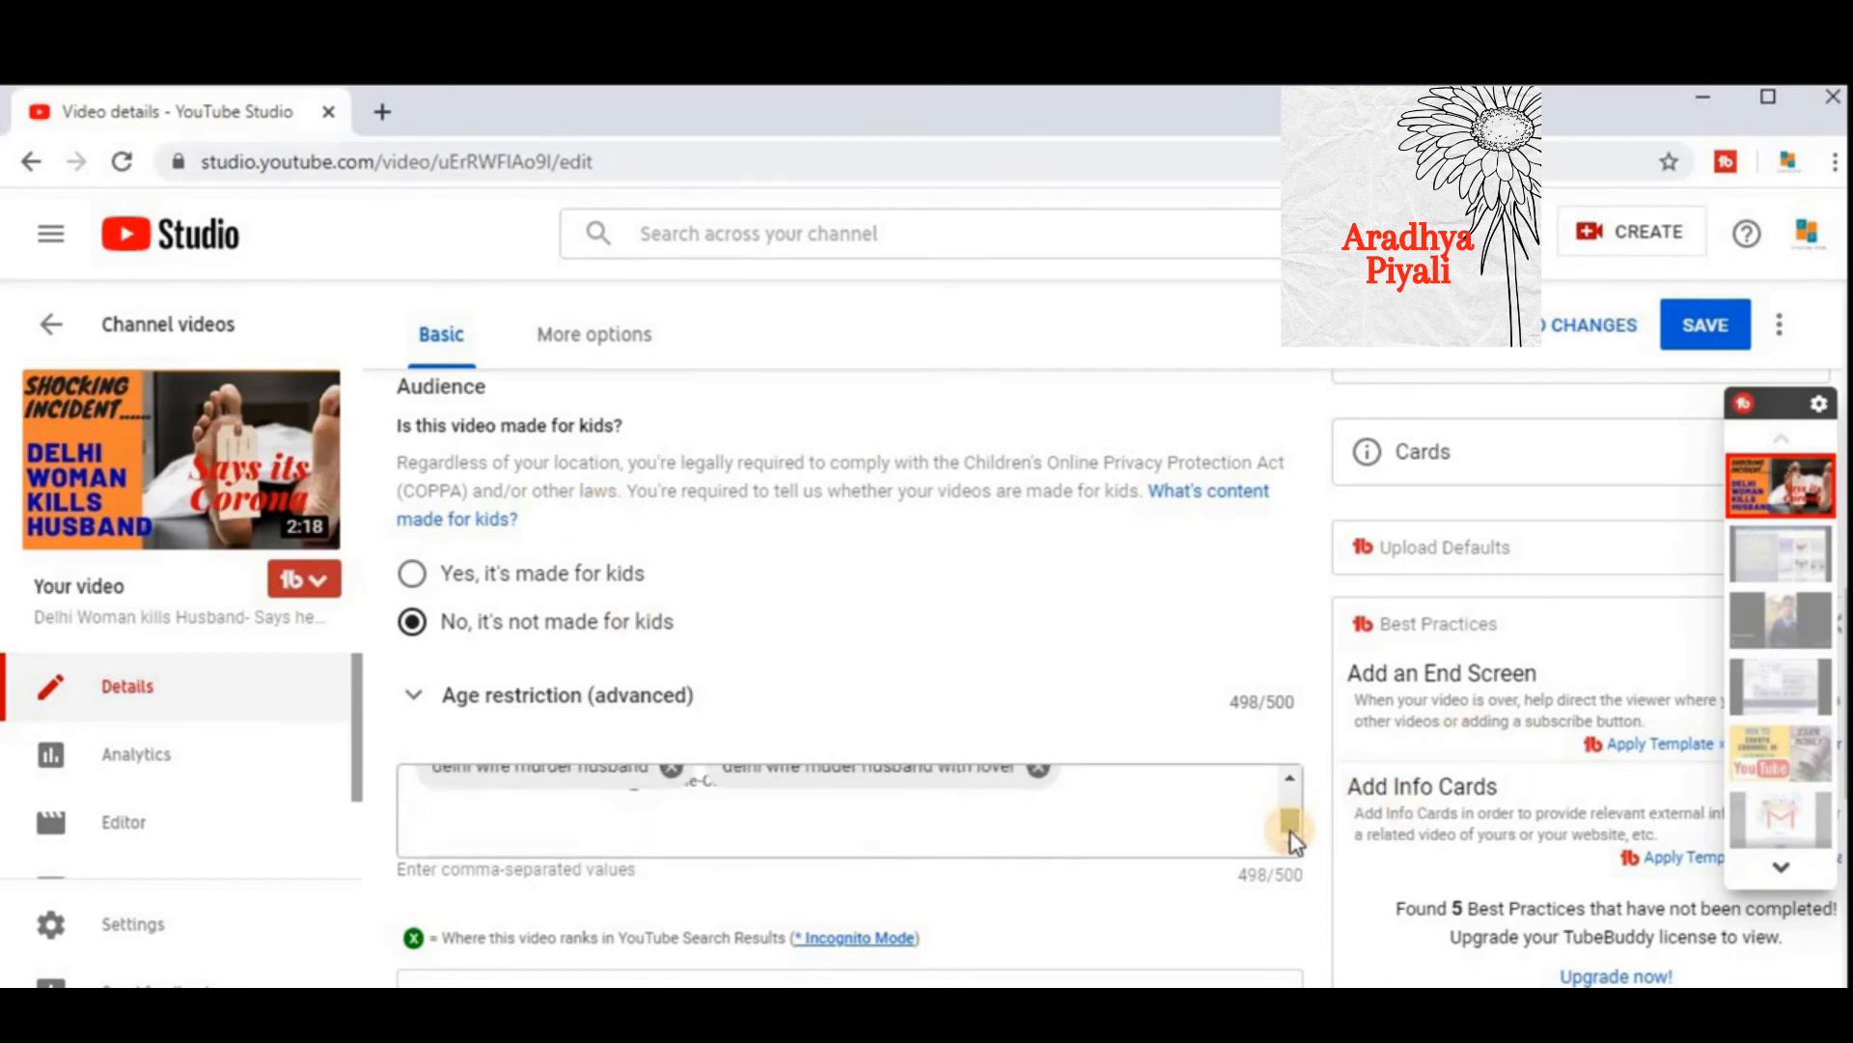